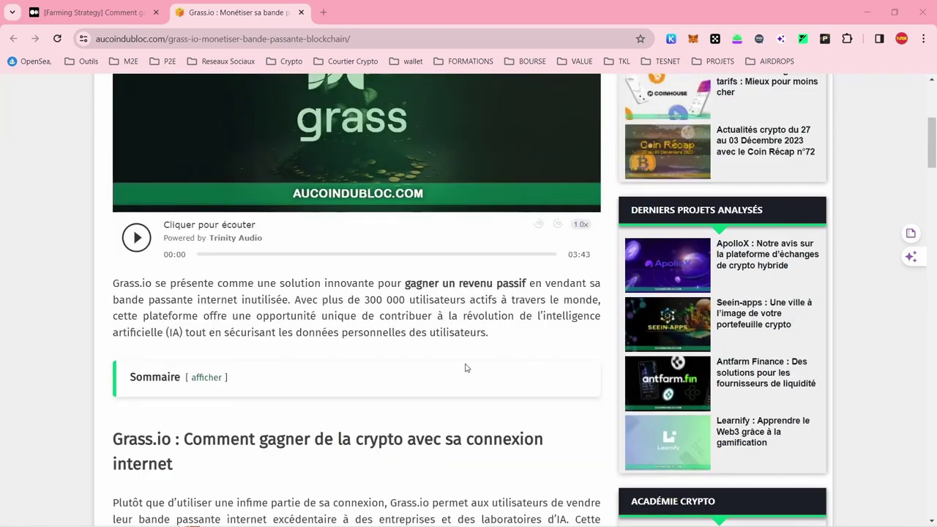
Read the article's introduction to Grass.io, its passive income from unused bandwidth, the browser extension and the installation section.
left_click_drag(196, 284, 527, 275)
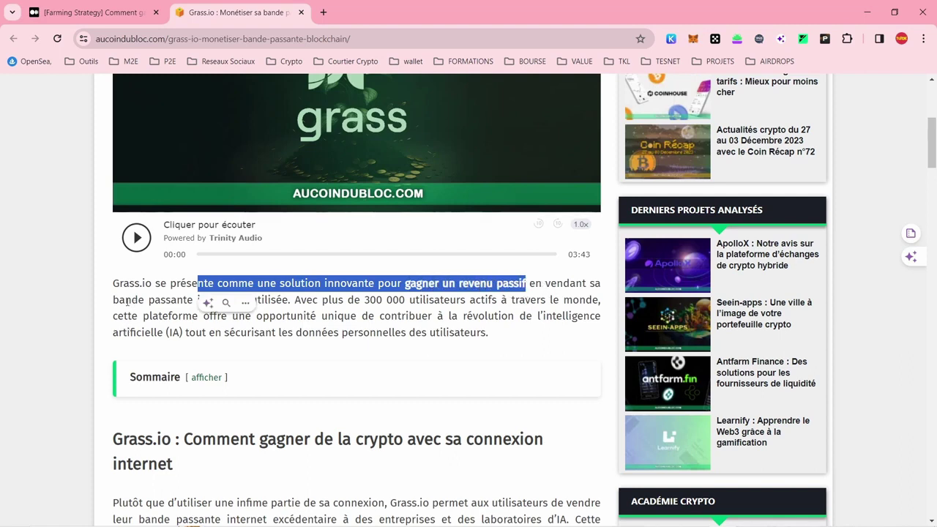
left_click_drag(126, 300, 179, 300)
left_click(235, 316)
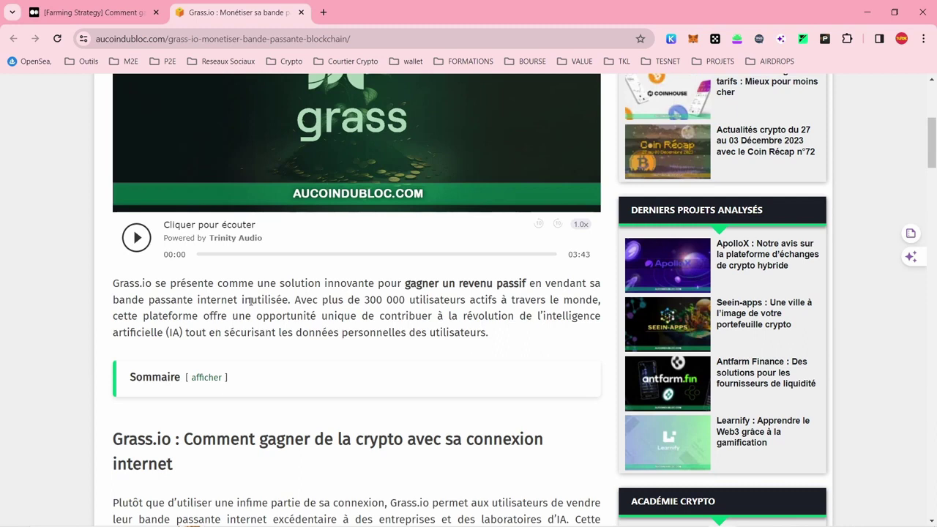
scroll(251, 301, "down", 2)
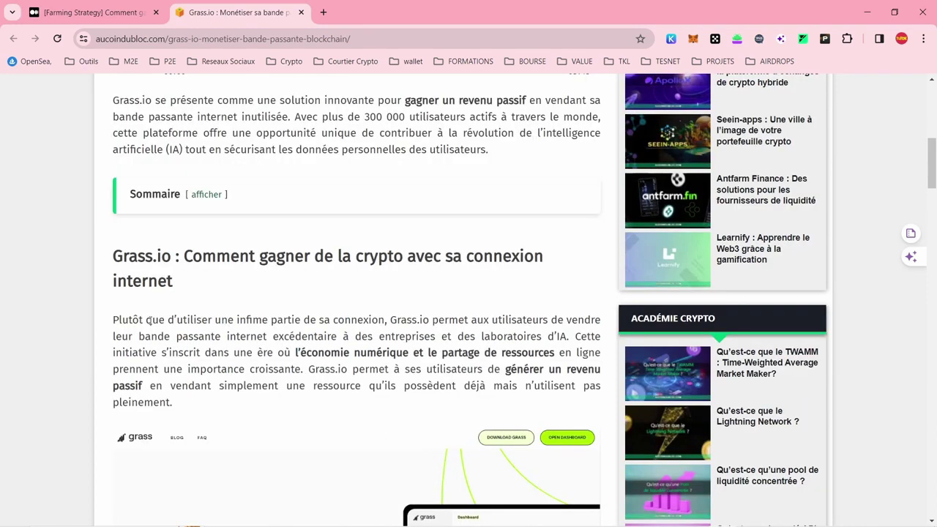
left_click_drag(146, 320, 439, 320)
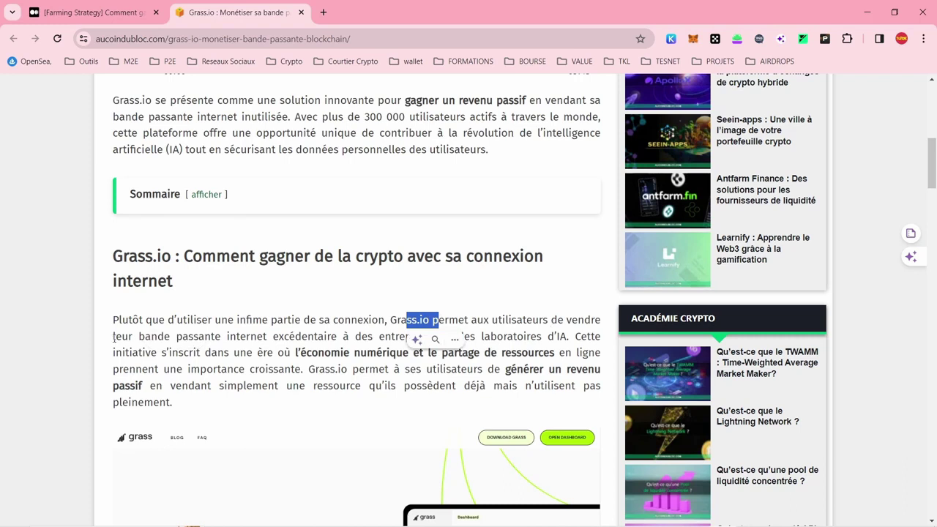
left_click_drag(121, 337, 302, 337)
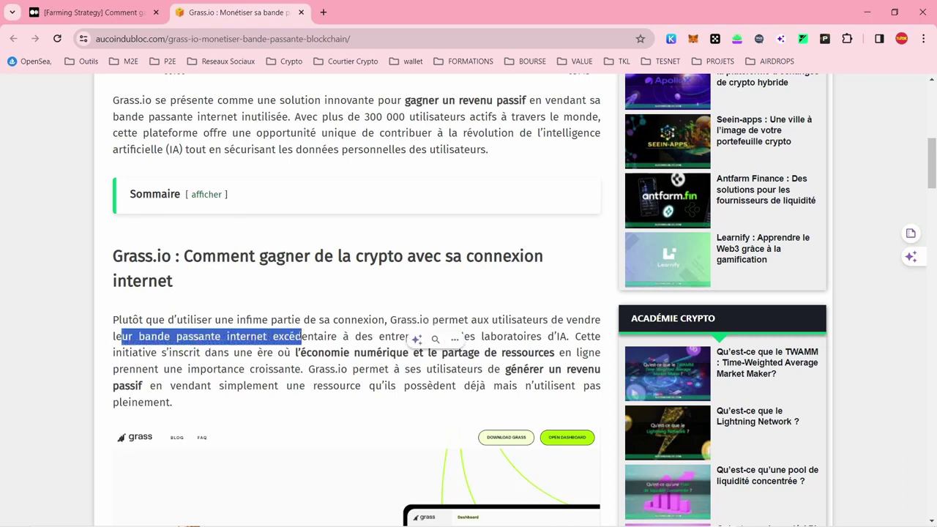
left_click(139, 355)
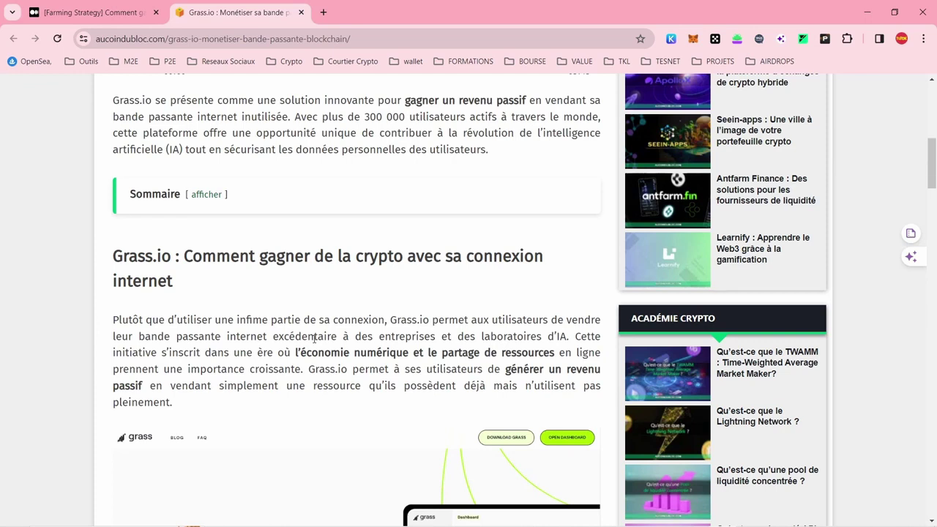
scroll(315, 338, "down", 6)
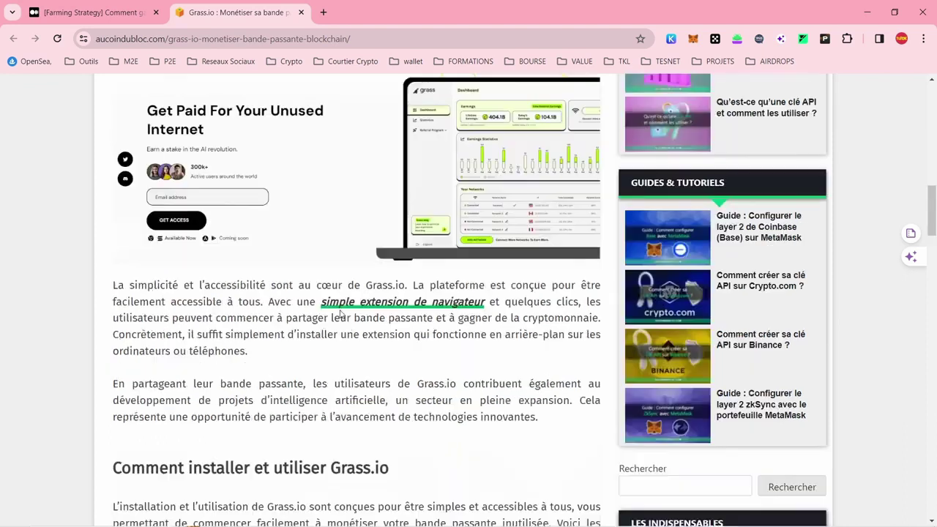
scroll(337, 334, "down", 1)
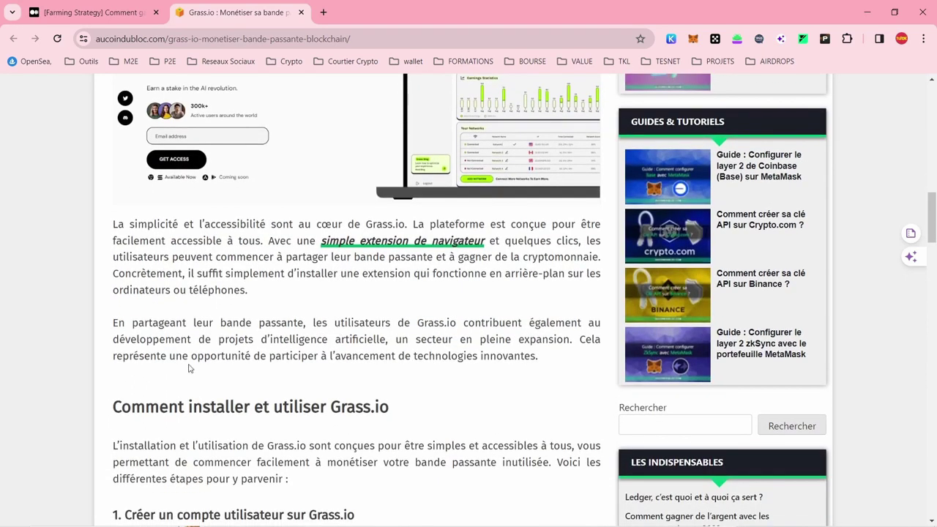
left_click_drag(115, 403, 382, 389)
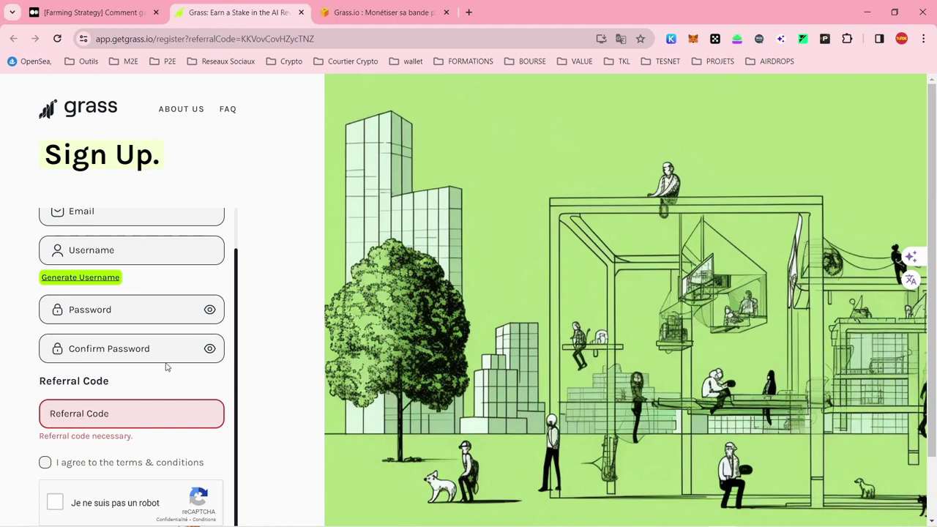
Fill in the sign-up form with email, username, password and referral code, accept the terms, and register the account.
scroll(172, 344, "up", 1)
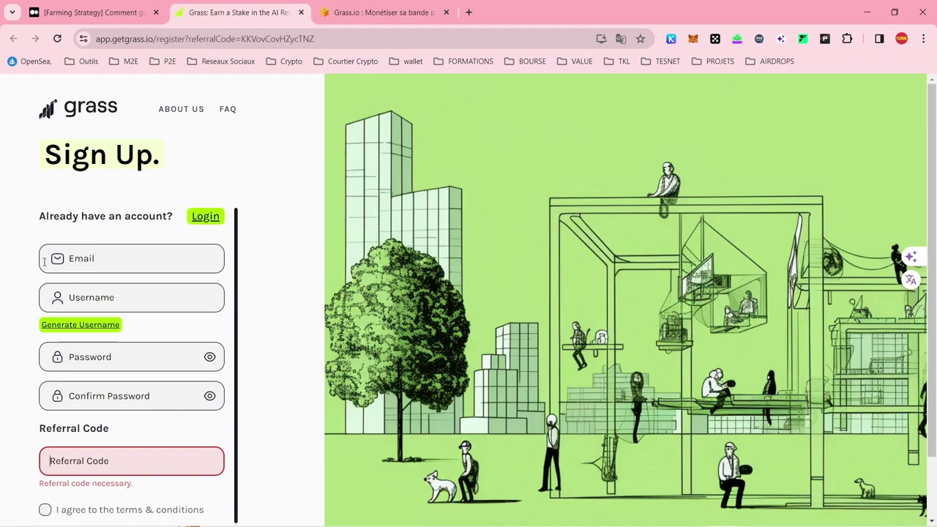
left_click(84, 265)
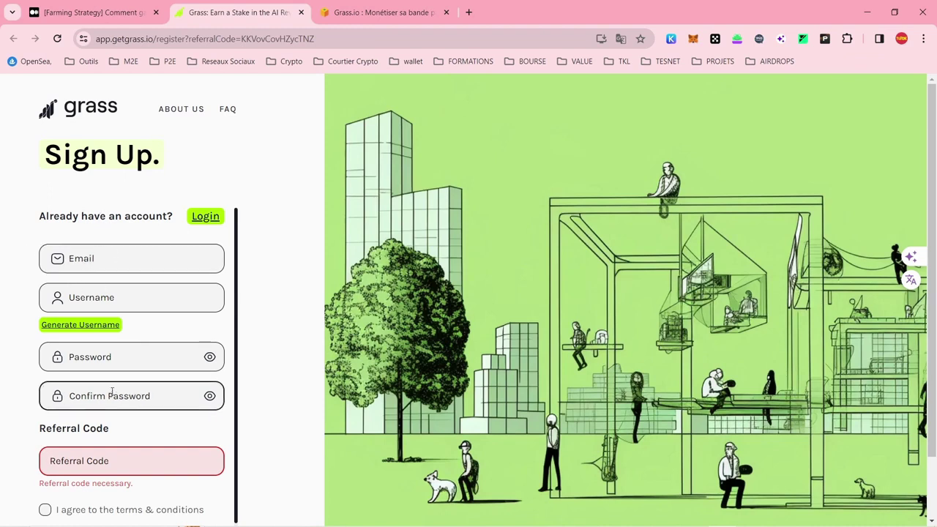
scroll(73, 461, "down", 1)
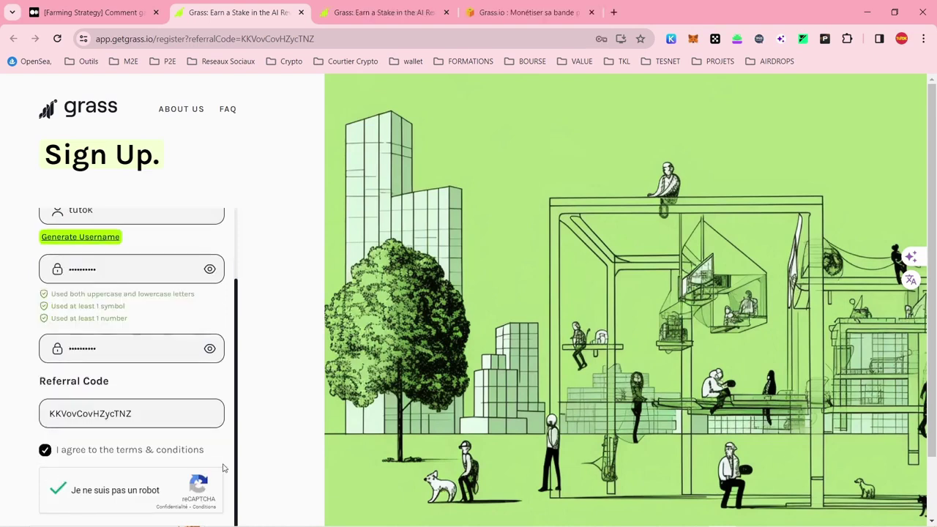
scroll(212, 479, "down", 1)
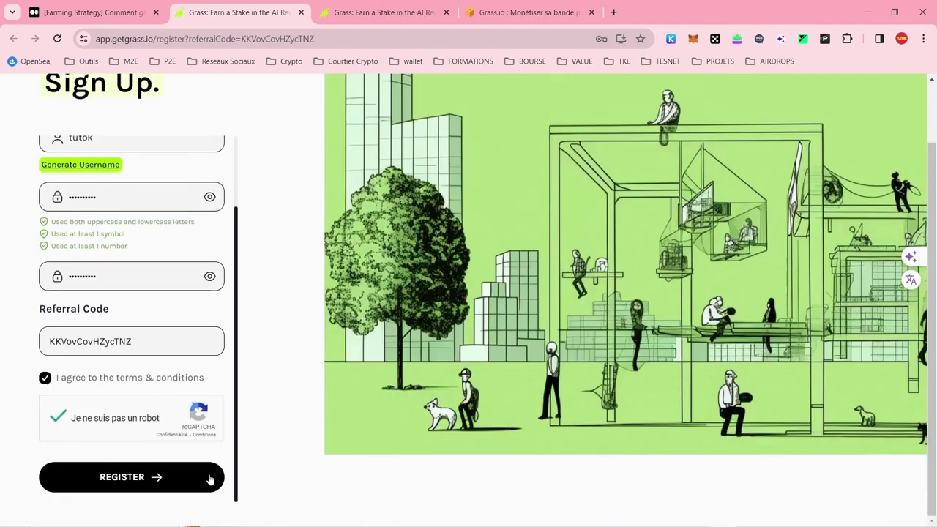
scroll(211, 476, "down", 1)
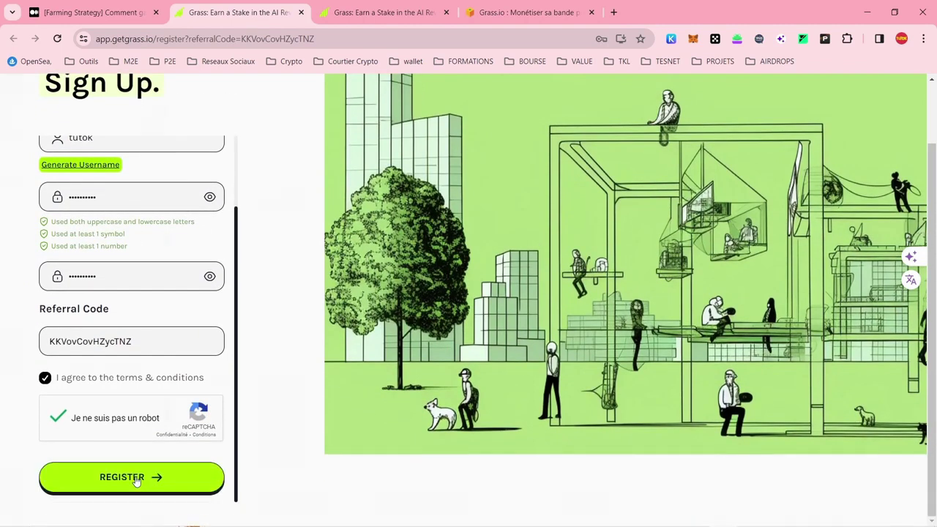
left_click(135, 478)
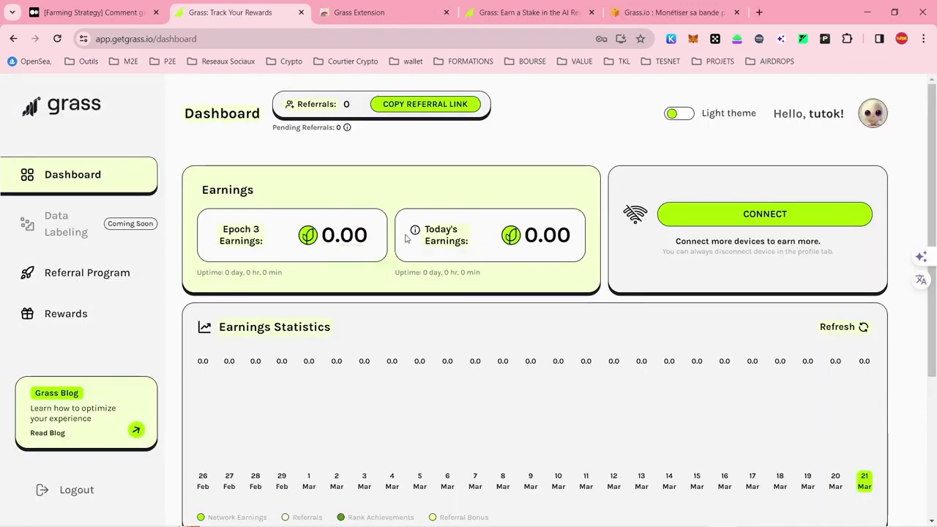
Check the earnings cards on the Grass dashboard and switch the dashboard to the dark theme.
mouse_move(430, 242)
mouse_move(356, 235)
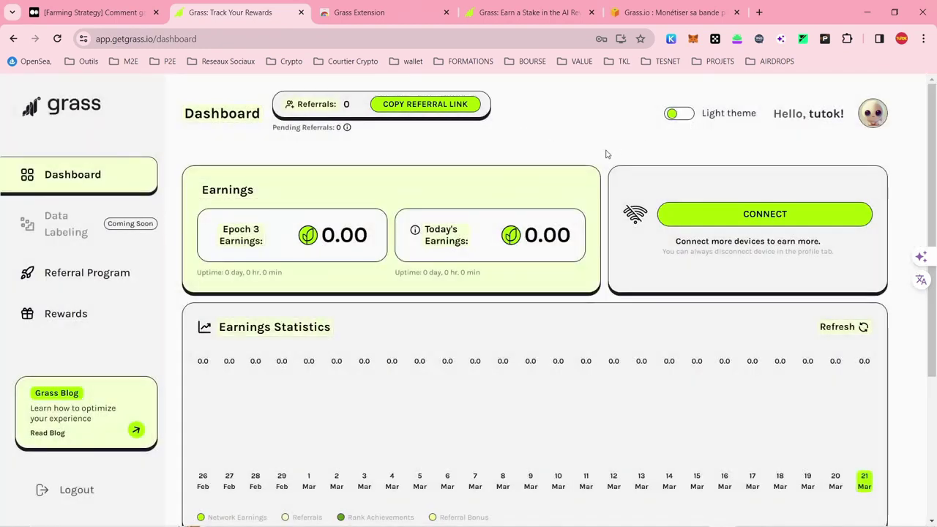
left_click(679, 114)
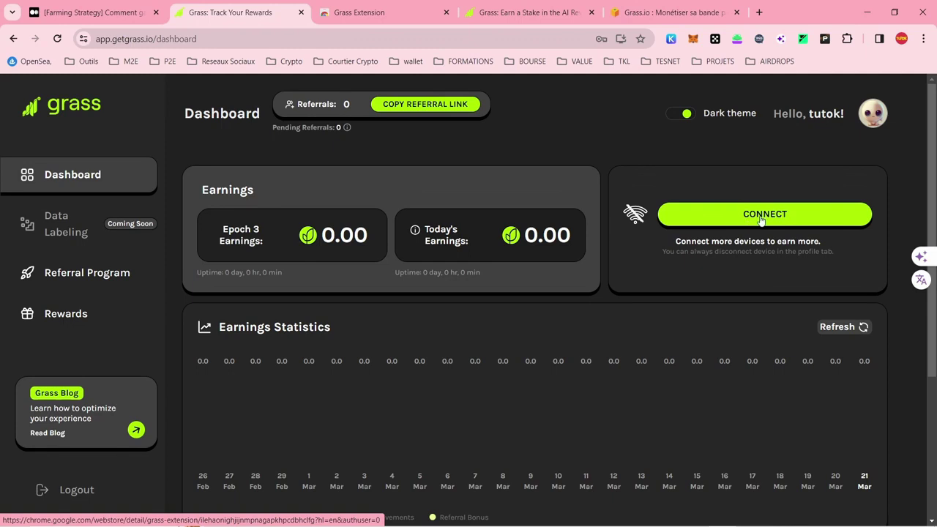
Go from the dashboard's connect option to the Chrome Web Store, add the Grass Extension, and pin it in the browser.
left_click(723, 214)
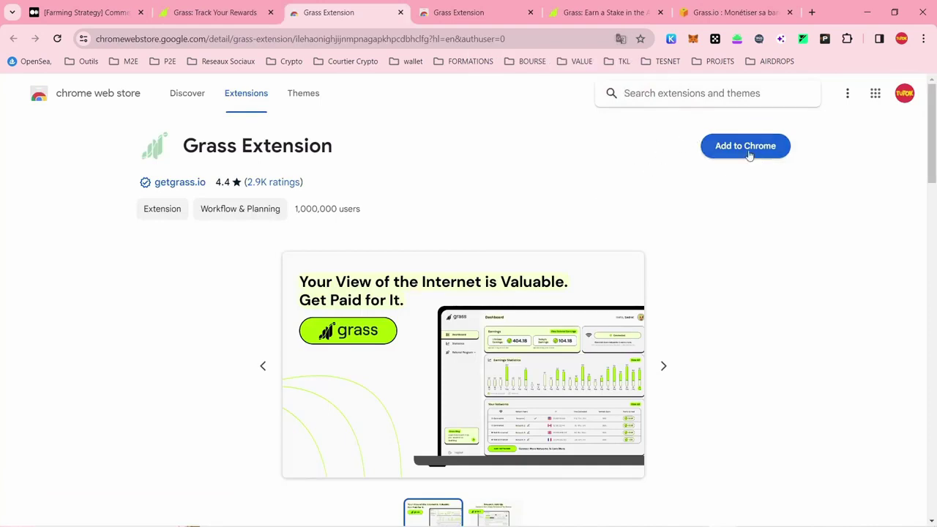
left_click(848, 38)
scroll(764, 310, "down", 1)
scroll(772, 326, "up", 1)
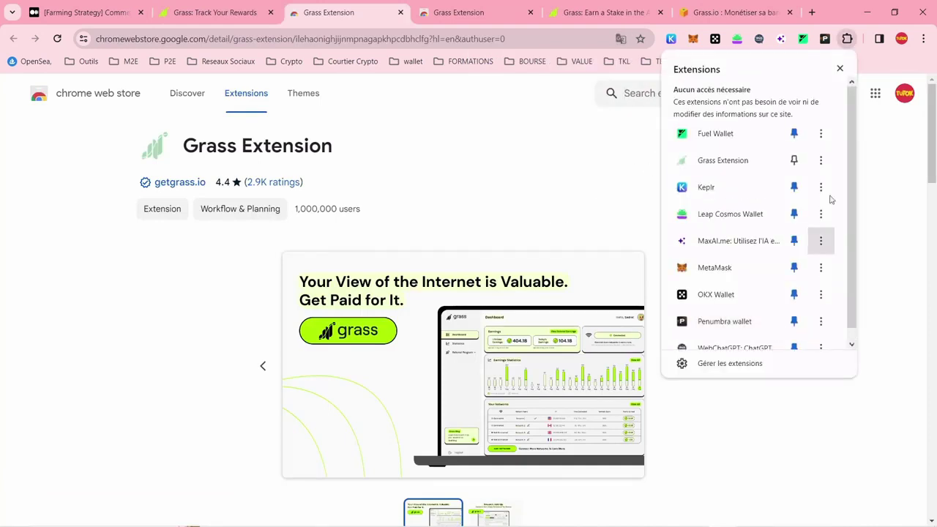
left_click(794, 160)
Open the pinned Grass Extension and log in to the Grass account.
left_click(825, 39)
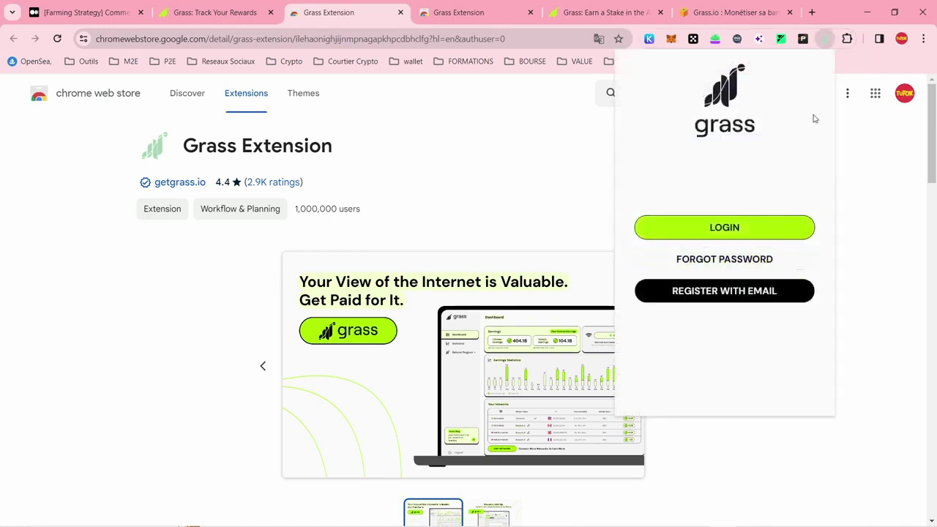
left_click(826, 40)
left_click(826, 41)
left_click(742, 228)
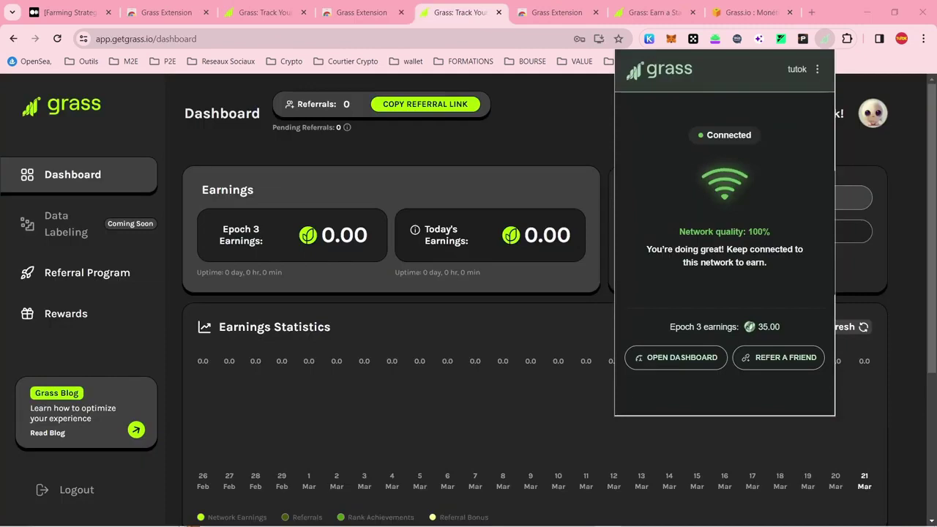
Check the connection status and network quality in the Grass Extension.
left_click_drag(706, 136, 731, 137)
left_click_drag(691, 232, 742, 233)
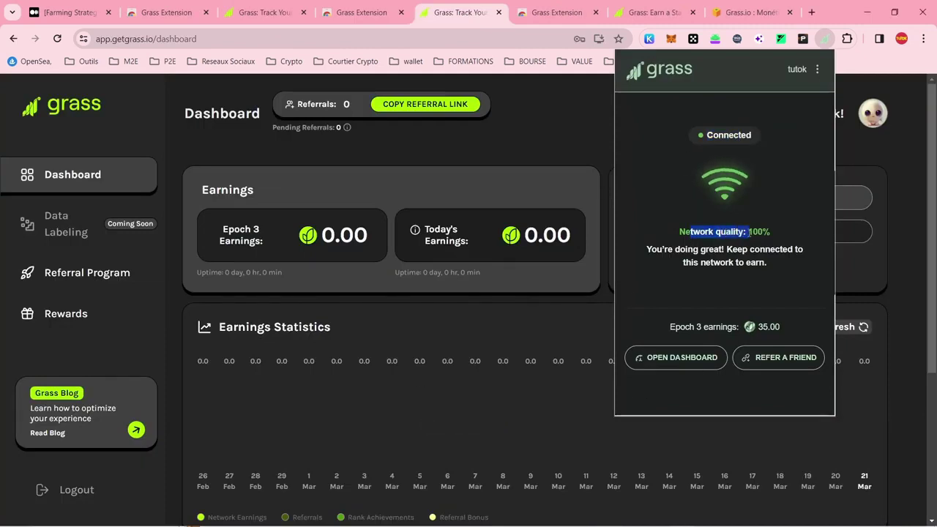
left_click(688, 232)
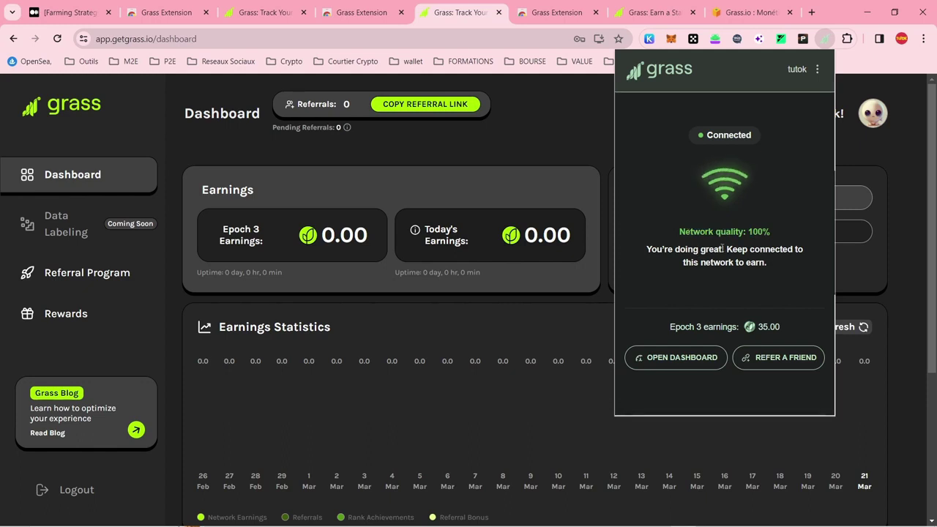
Open the dashboard from the extension and inspect the connected device's IP address and the 21 Mar earnings bar.
left_click(682, 358)
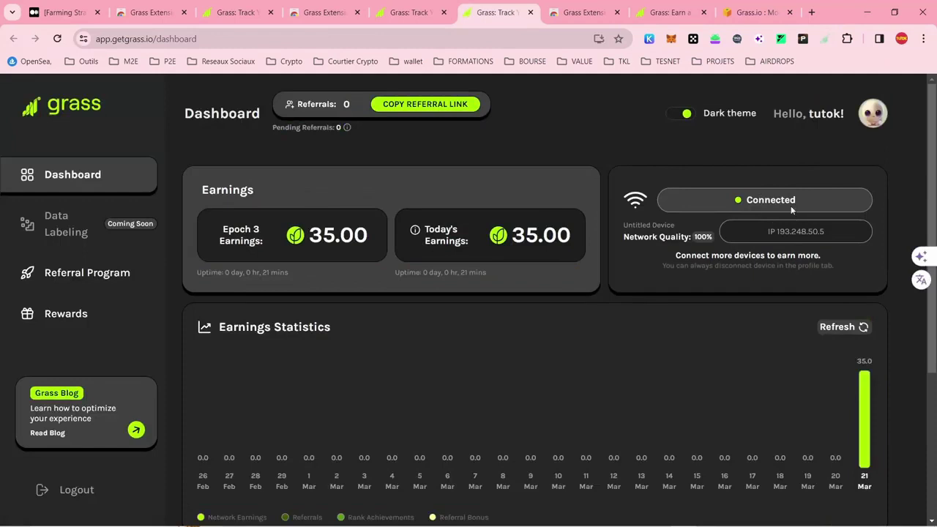
left_click_drag(768, 231, 808, 231)
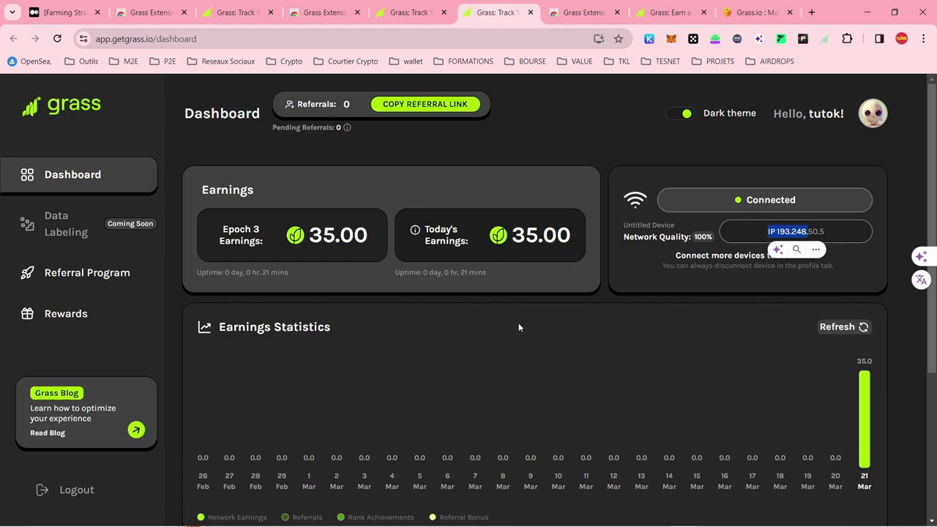
mouse_move(869, 455)
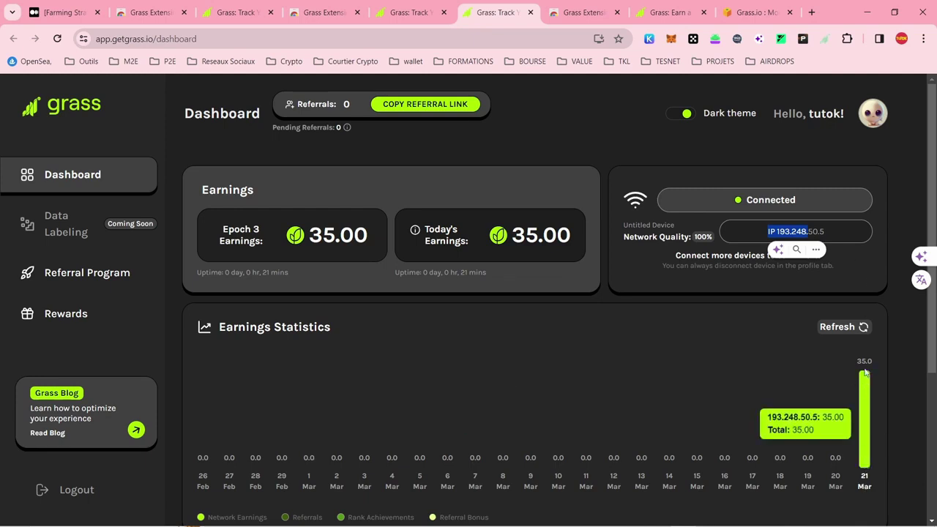
left_click(579, 453)
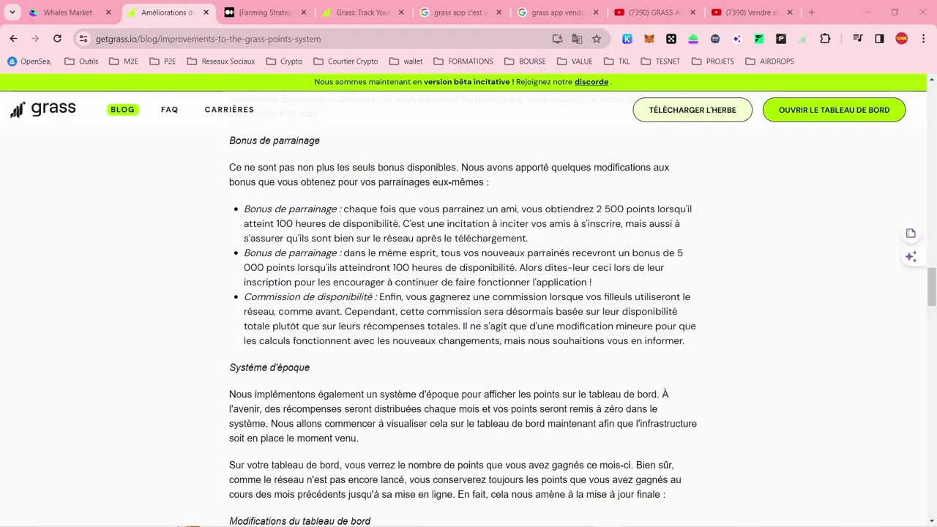
Read the first referral bonus rule in the Grass blog post on points system improvements, including its points and uptime condition.
left_click_drag(227, 143, 323, 144)
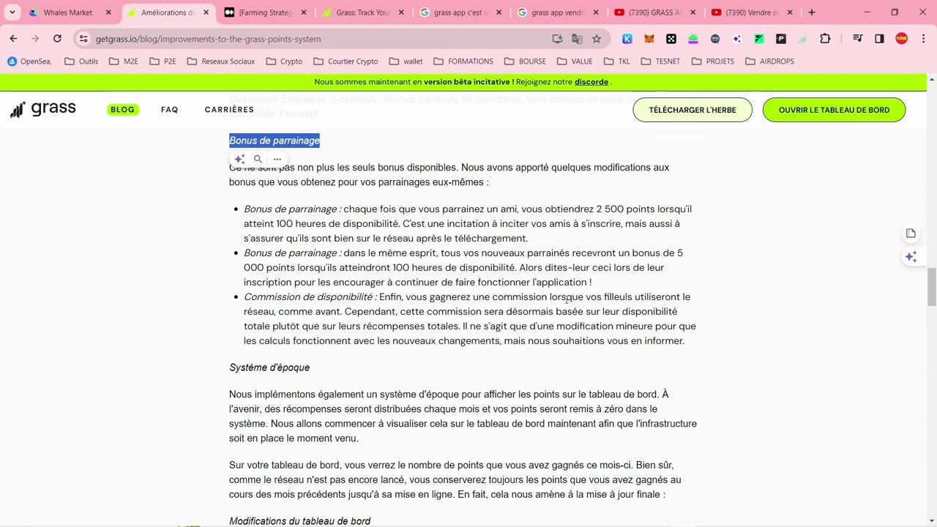
left_click_drag(265, 210, 315, 211)
left_click_drag(504, 210, 638, 211)
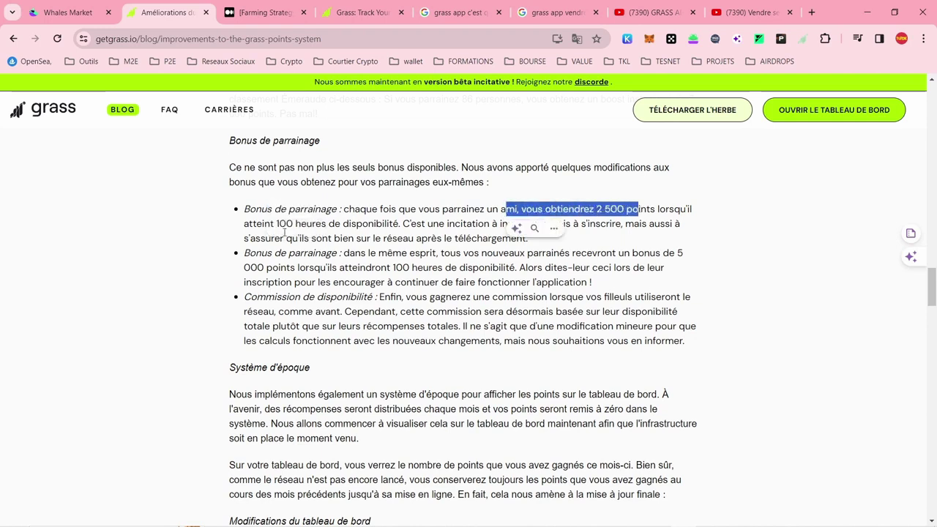
left_click_drag(263, 224, 409, 223)
left_click(409, 223)
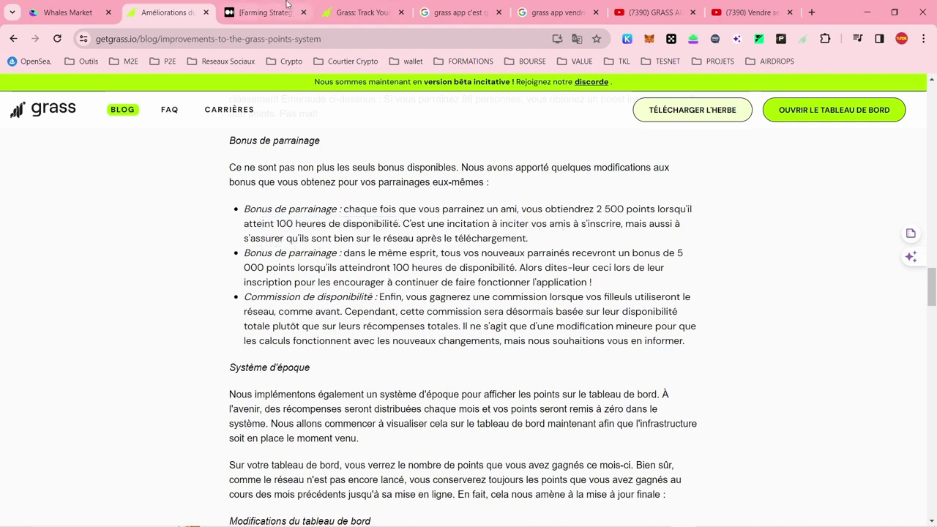
Switch to the Grass dashboard and check today's earnings and the epoch 3 uptime.
left_click(360, 12)
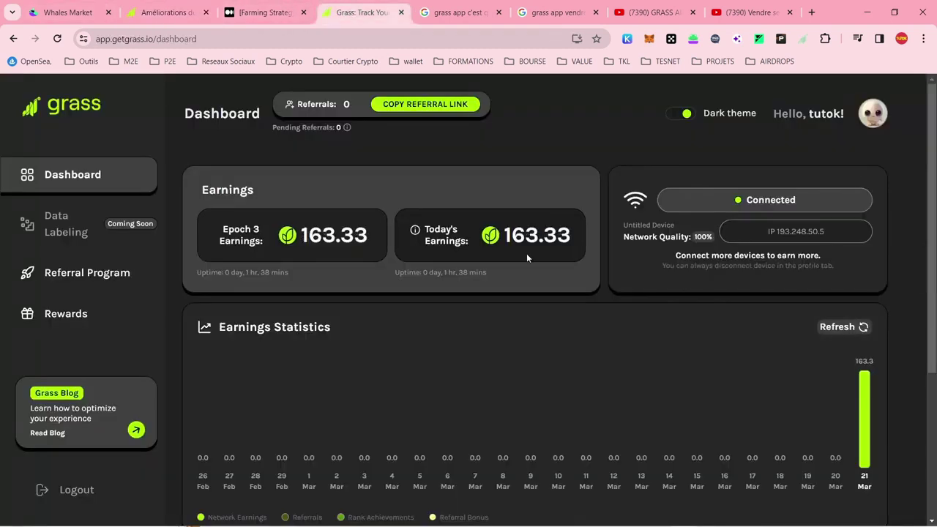
double_click(537, 235)
left_click(542, 315)
left_click_drag(201, 273, 291, 282)
left_click(255, 283)
Return to the blog post and compare the sponsor's referral bonus with the bonus and uptime condition for new referred users.
key("ctrl+2")
left_click_drag(596, 209, 649, 210)
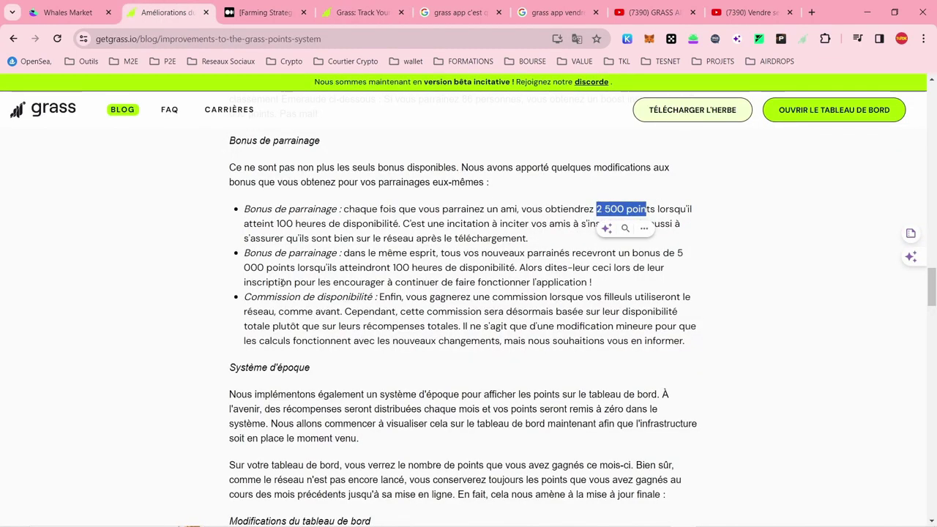
left_click_drag(261, 253, 321, 254)
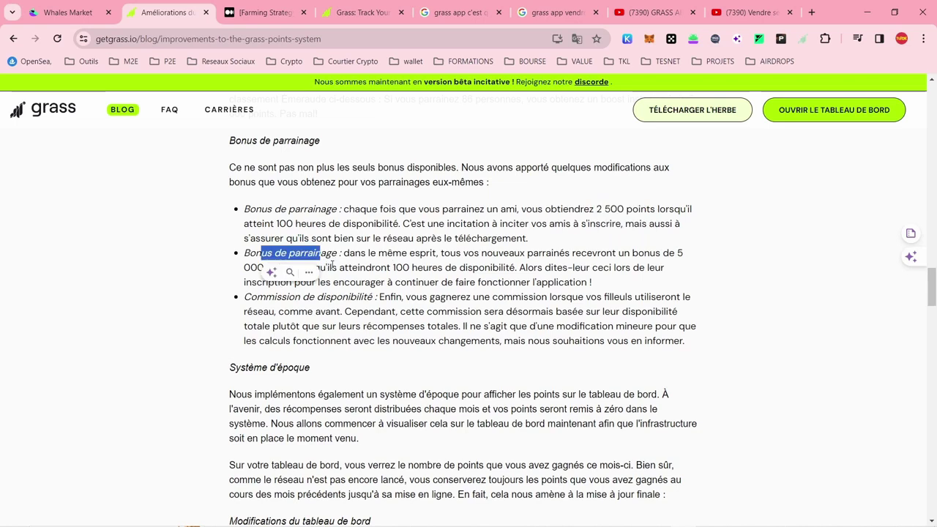
left_click_drag(487, 255, 669, 254)
left_click(601, 254)
left_click(253, 268)
left_click_drag(268, 269, 515, 268)
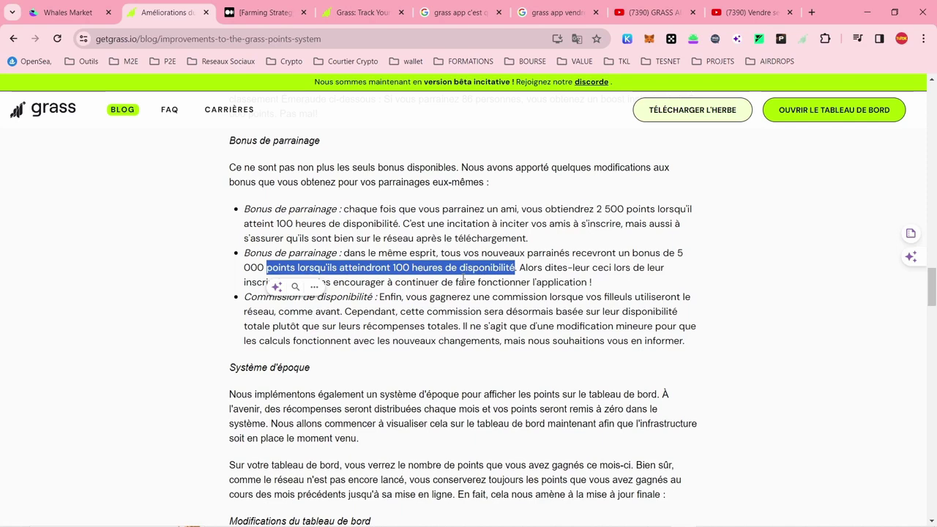
left_click_drag(596, 209, 639, 210)
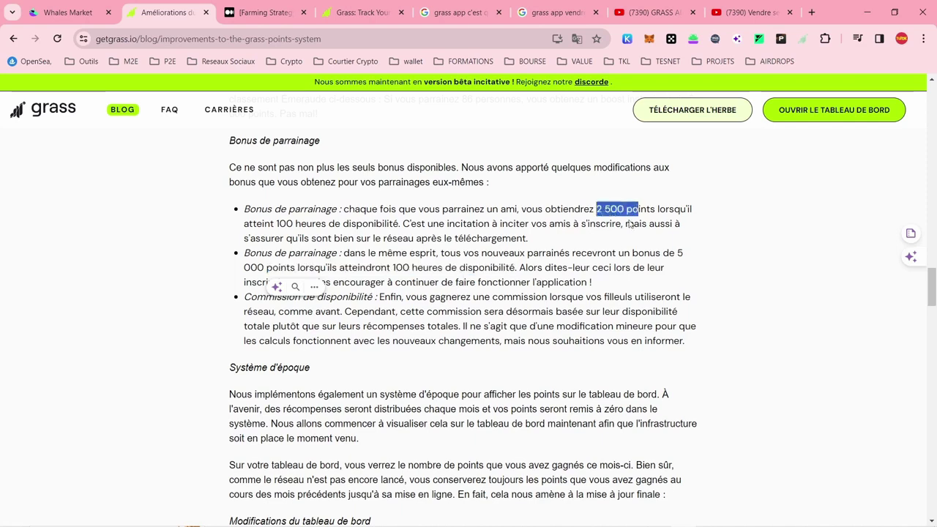
Read the blog post's bonus rule for new referred users, the uptime commission and the start of the epoch system section.
left_click_drag(627, 265, 648, 253)
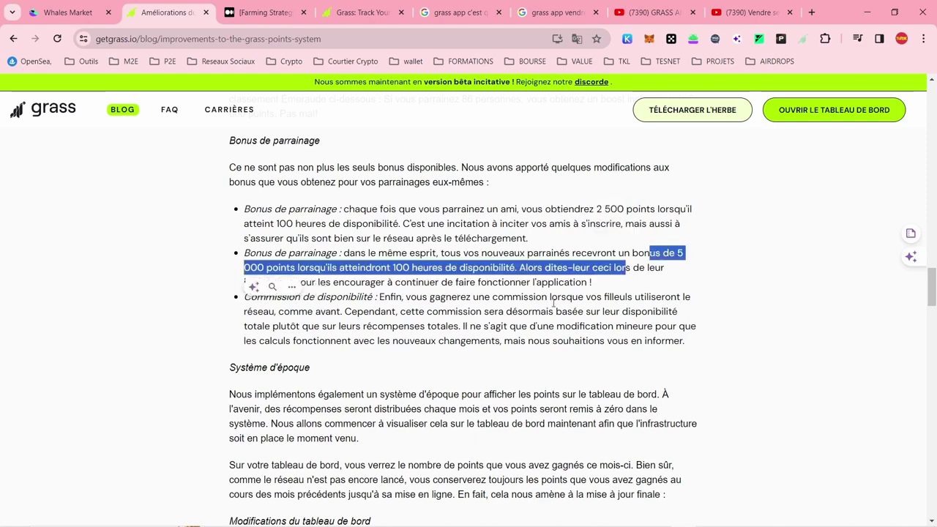
left_click(489, 286)
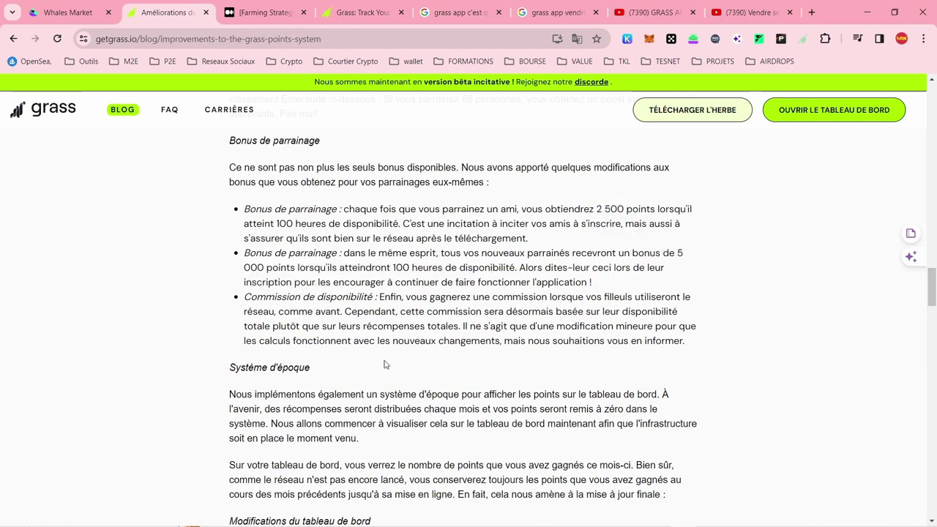
scroll(386, 365, "down", 1)
left_click_drag(257, 336, 357, 333)
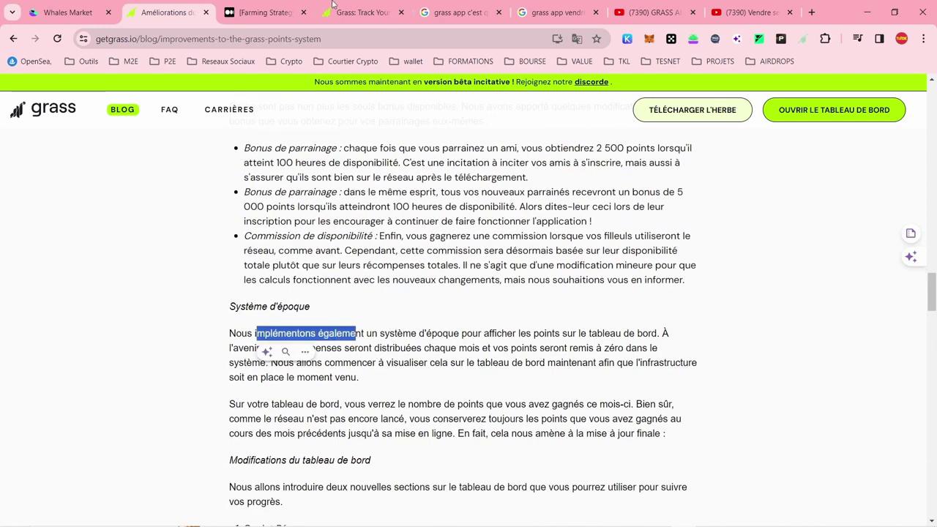
Switch to the Grass dashboard, open the Grass Blog from it and browse the listed articles.
left_click(361, 12)
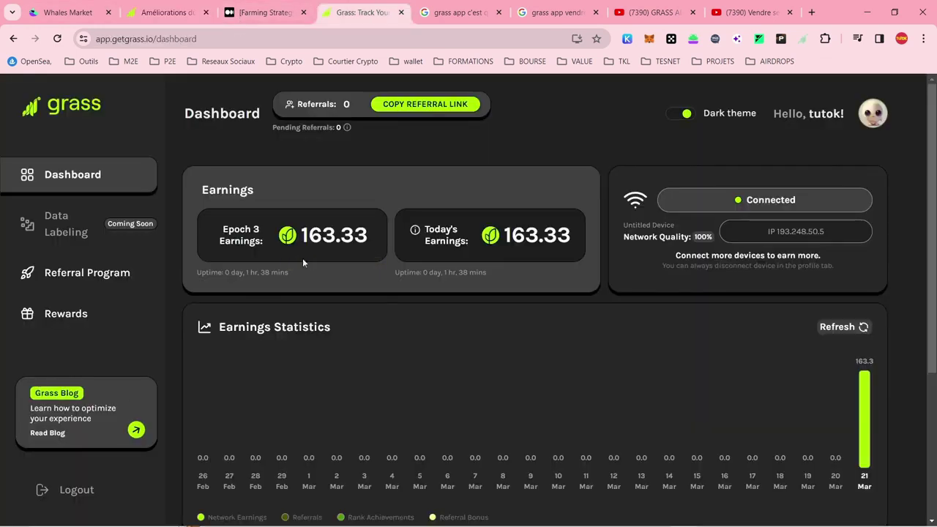
left_click(136, 430)
scroll(579, 312, "down", 4)
scroll(579, 312, "up", 5)
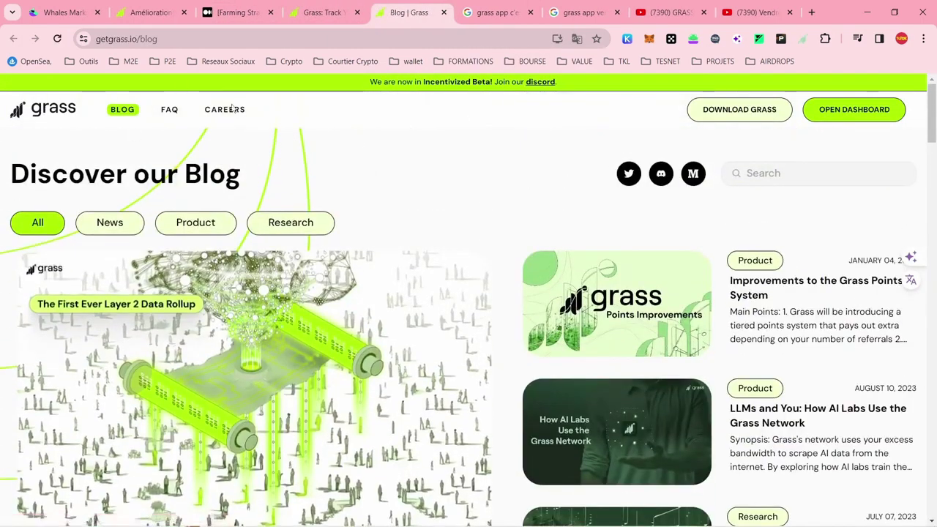
Open the Grass FAQ page from the blog and dismiss the translation offer by choosing never to translate this site.
left_click(169, 109)
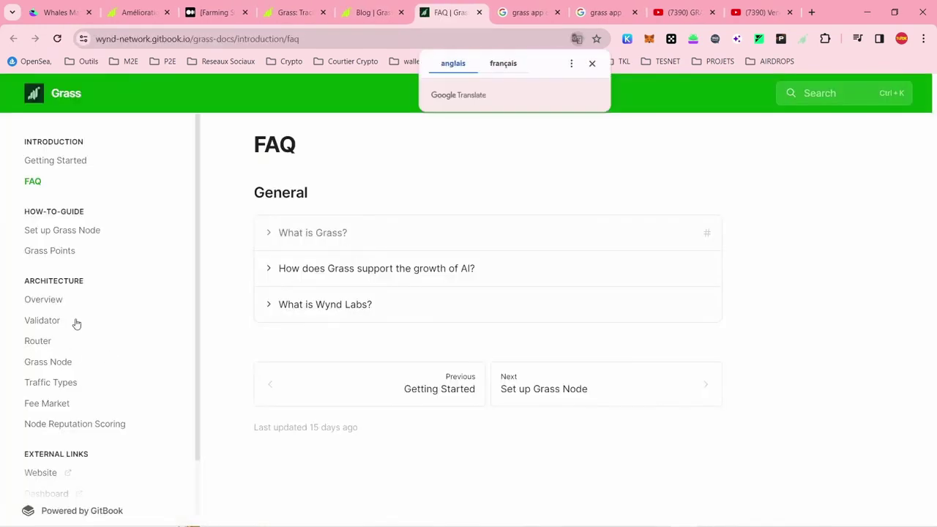
left_click(570, 63)
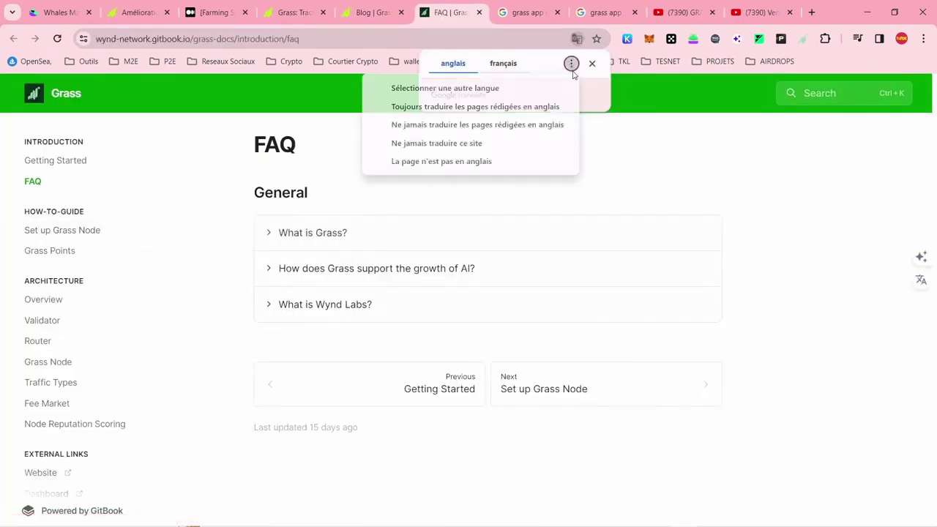
left_click(506, 144)
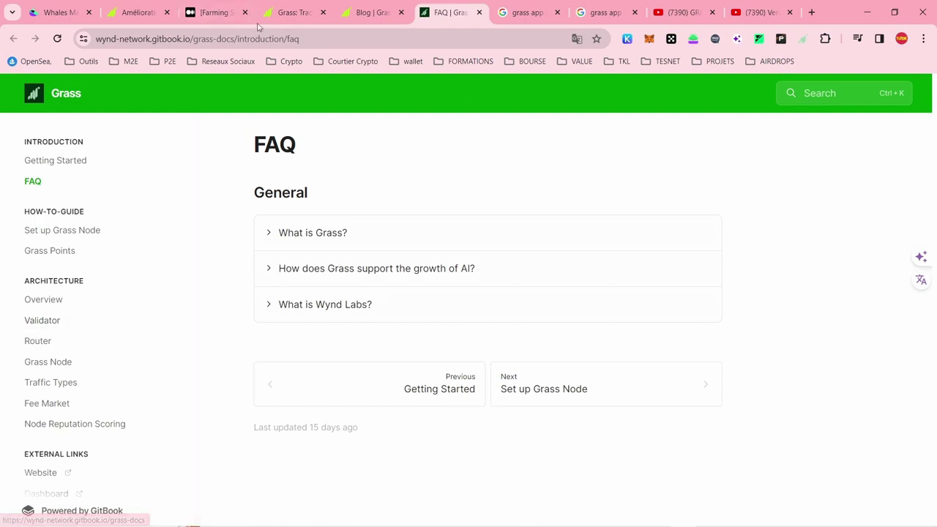
Switch to the Whales Market page and check the options of the connected Solana wallet.
left_click(46, 17)
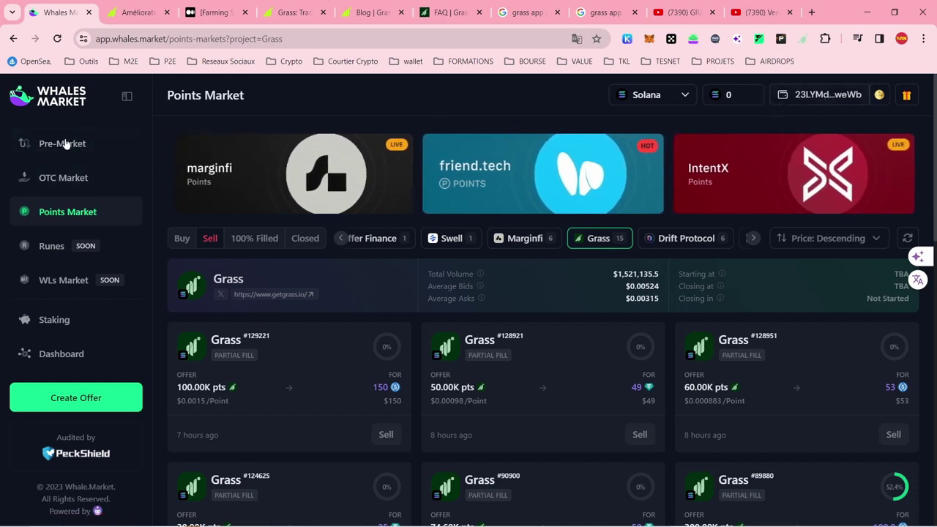
left_click(824, 101)
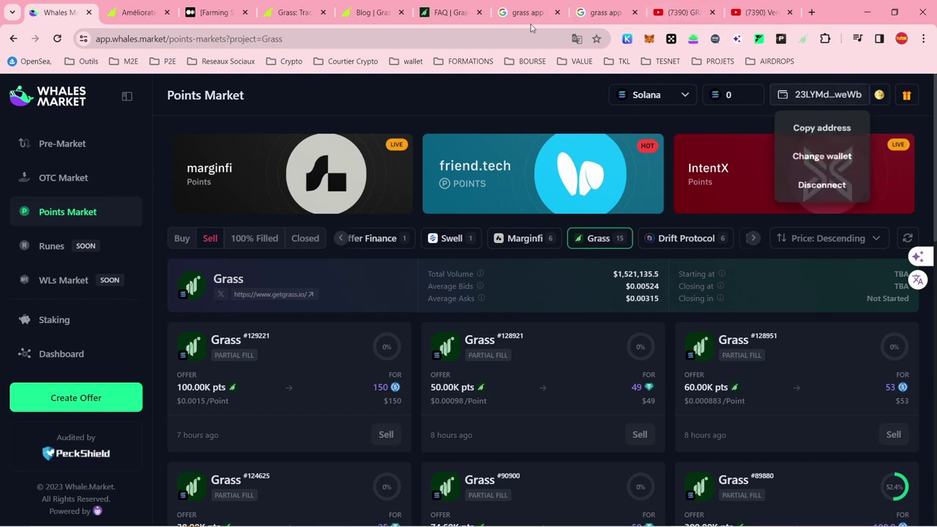
left_click(792, 95)
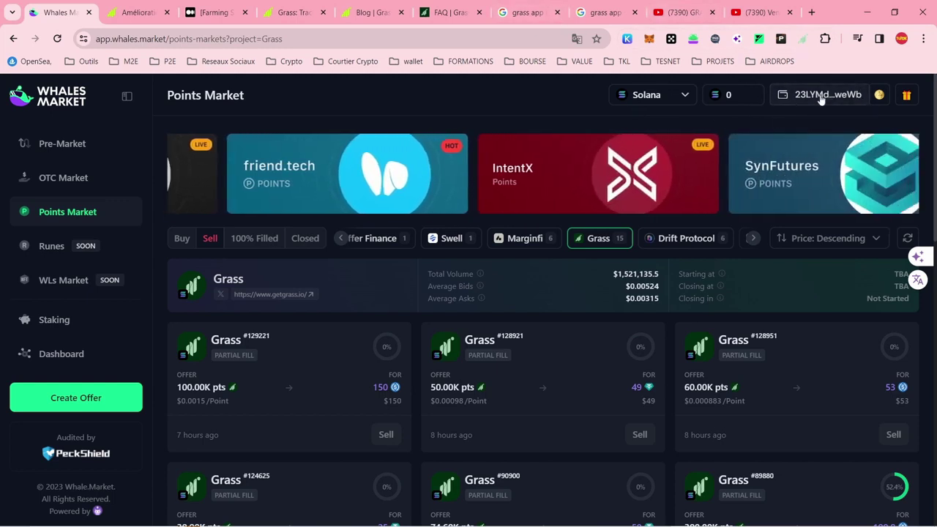
Go through the Pre-Market page to the Points Market and filter it to the Sell offers for Grass.
left_click(63, 144)
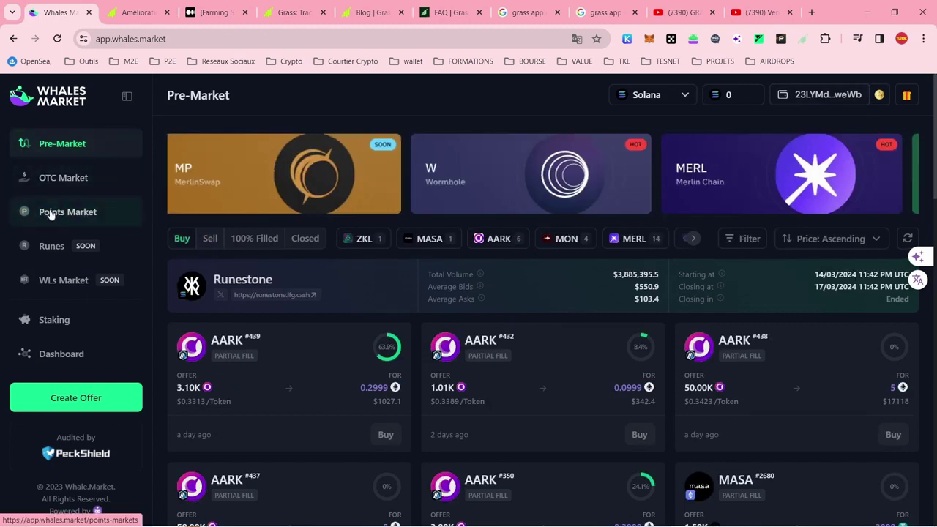
left_click(66, 212)
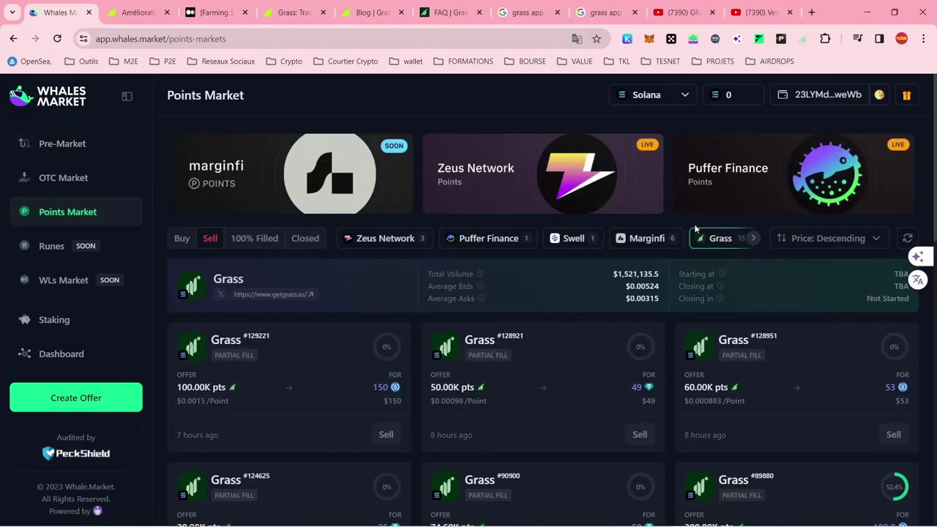
left_click(754, 239)
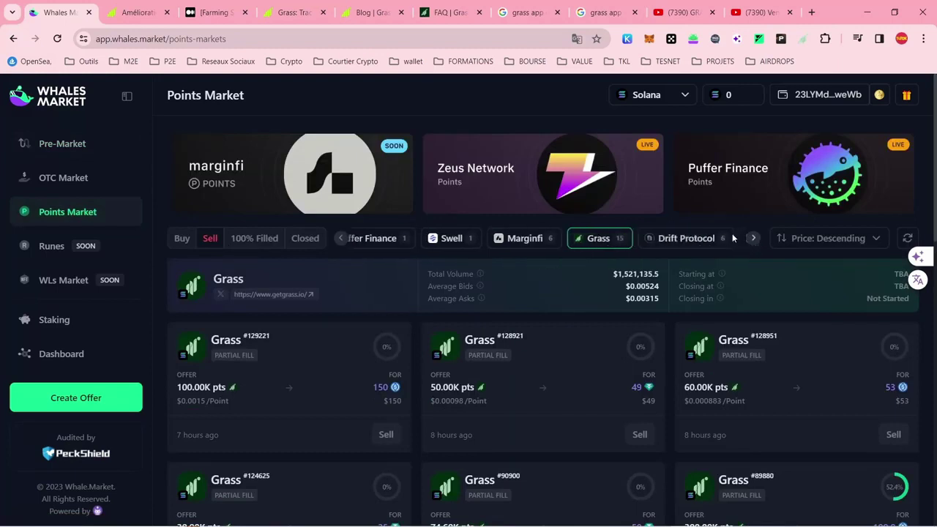
left_click(599, 239)
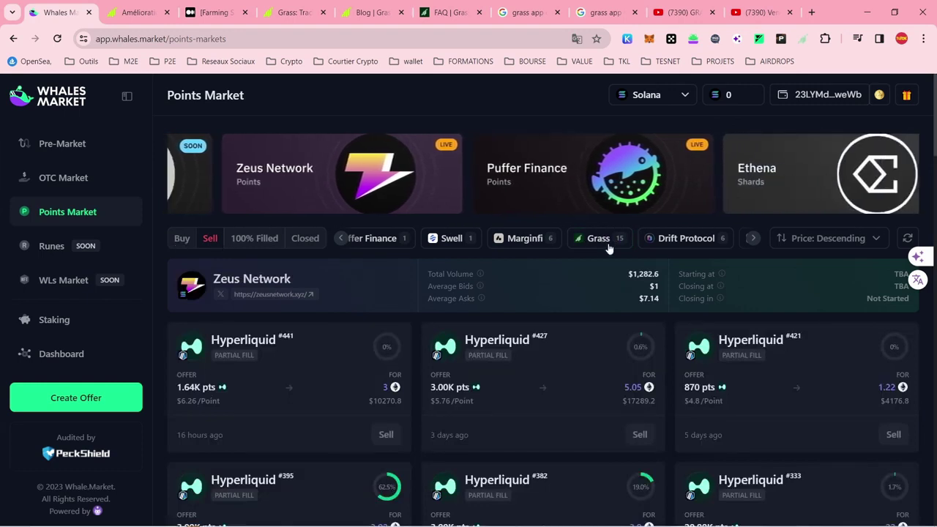
left_click(210, 240)
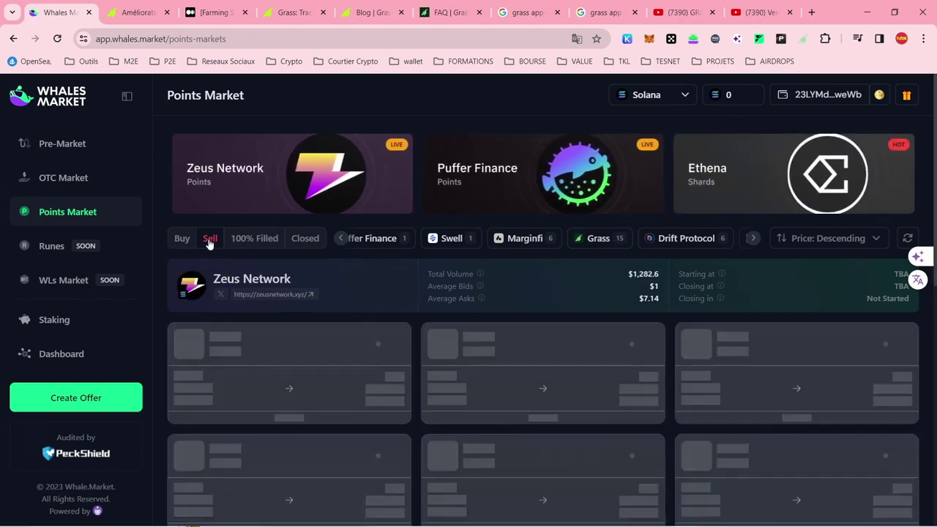
left_click(614, 243)
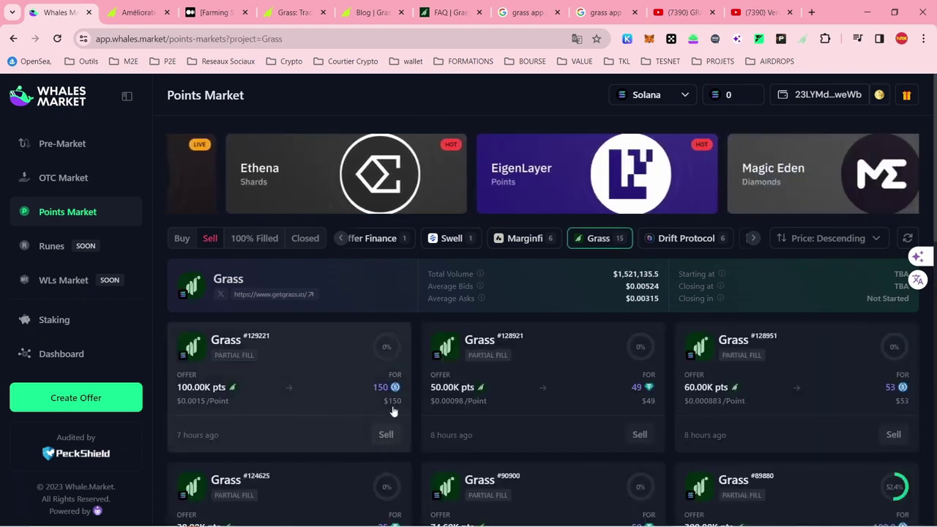
Examine the top Grass offers' prices per point and the average bid price in the Grass market summary.
scroll(521, 370, "down", 2)
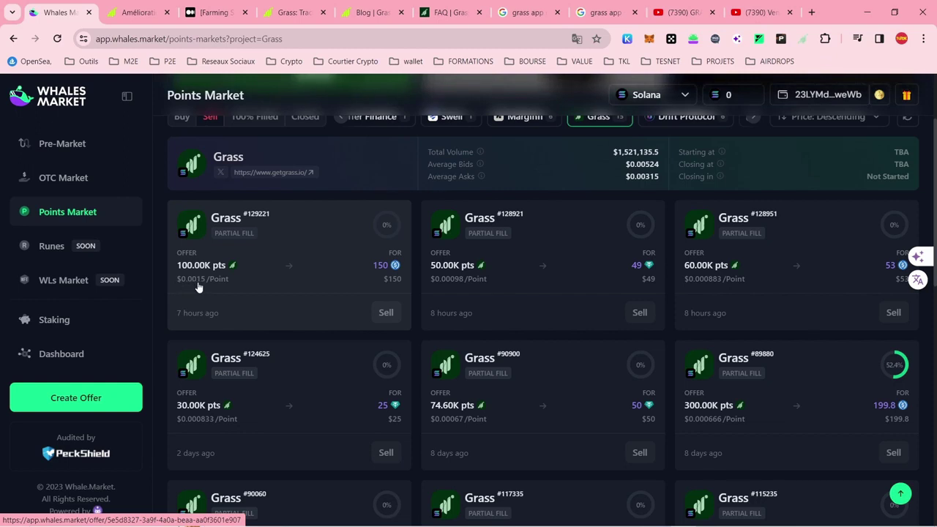
scroll(216, 289, "up", 2)
triple_click(537, 291)
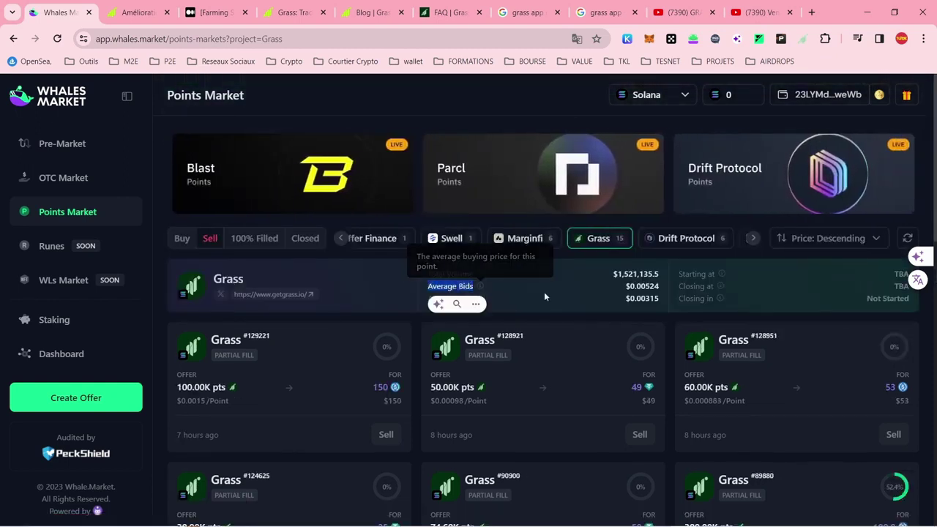
left_click(643, 291)
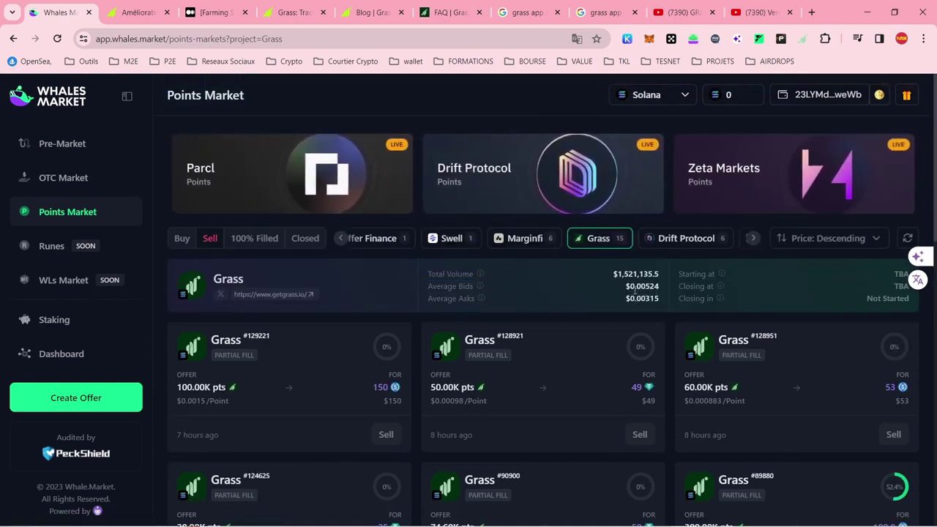
left_click_drag(624, 286, 659, 290)
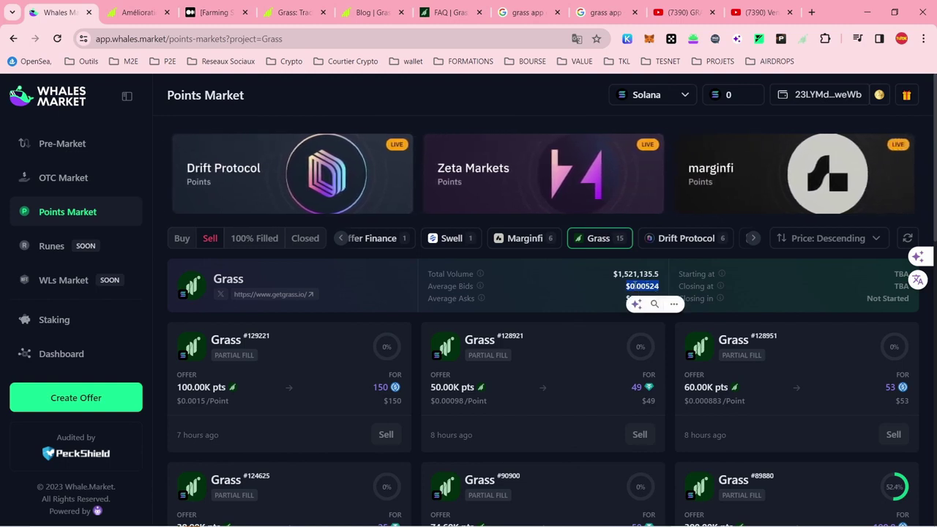
left_click(627, 287)
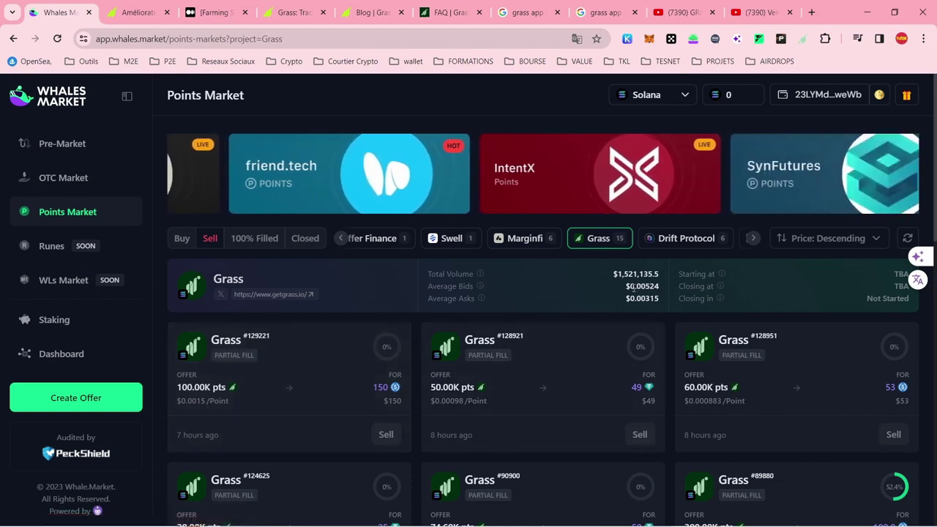
left_click_drag(635, 288, 657, 287)
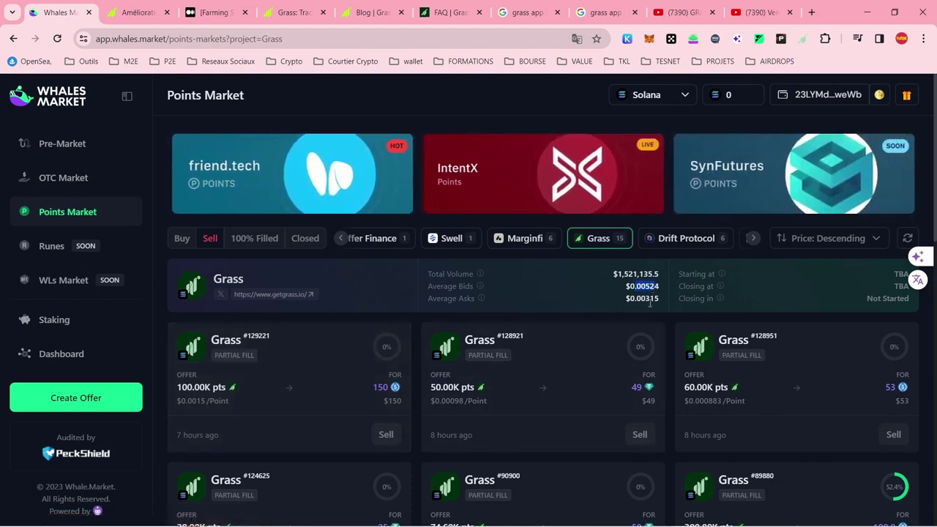
Review the further Grass offers, including the partially filled one, and compare them with the average bid price.
scroll(619, 393, "down", 1)
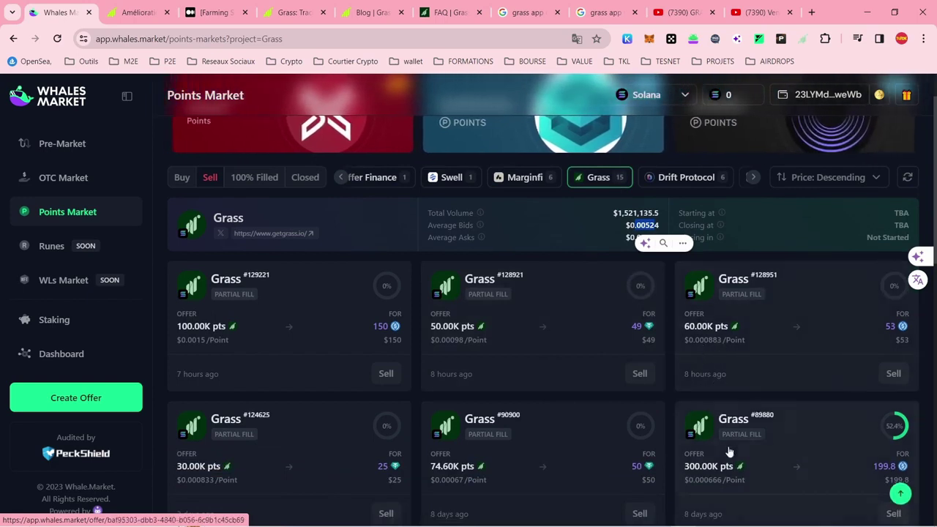
scroll(728, 450, "down", 2)
scroll(767, 377, "up", 1)
scroll(788, 358, "down", 1)
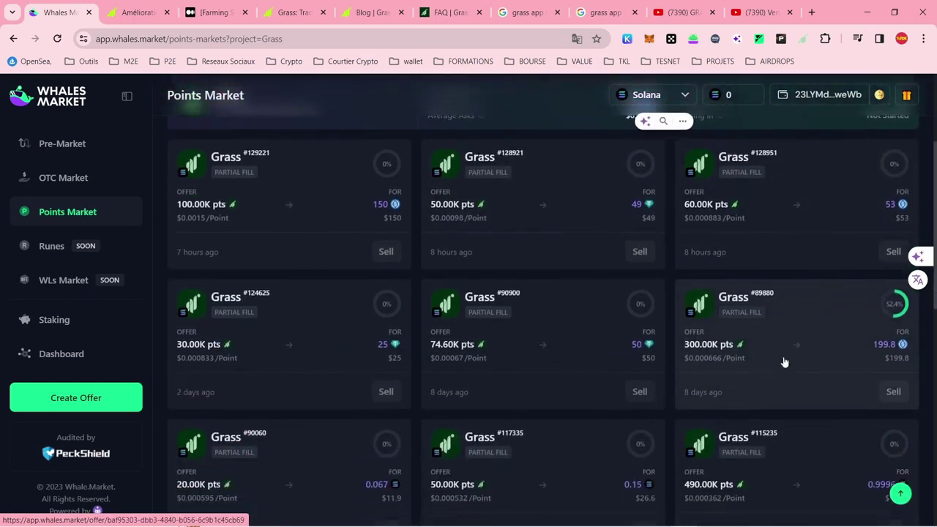
scroll(471, 429, "up", 3)
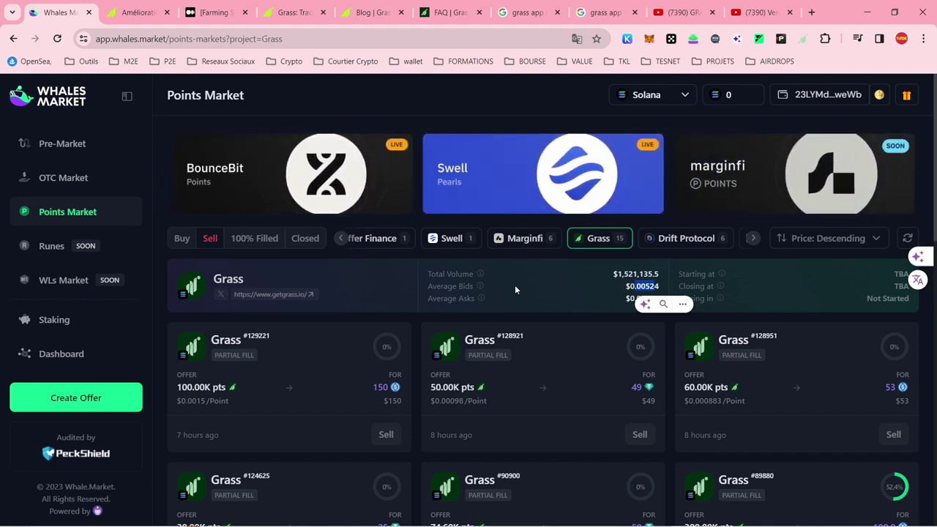
left_click(630, 290)
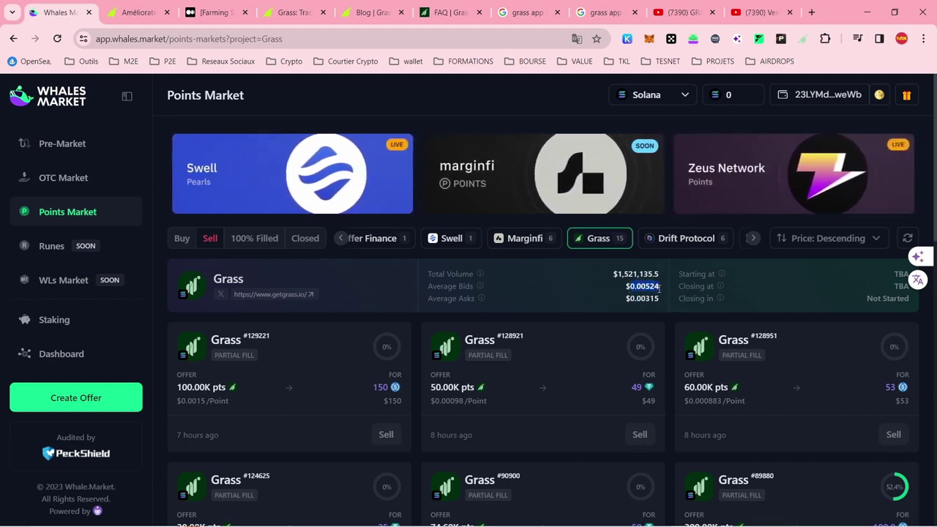
double_click(634, 287)
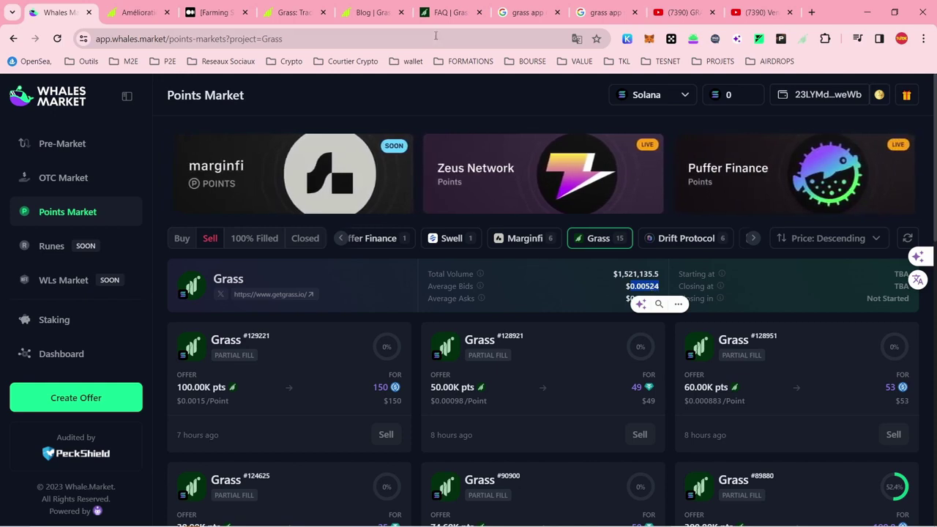
Check the epoch 3 earnings in the Grass browser extension and close it again.
left_click(804, 39)
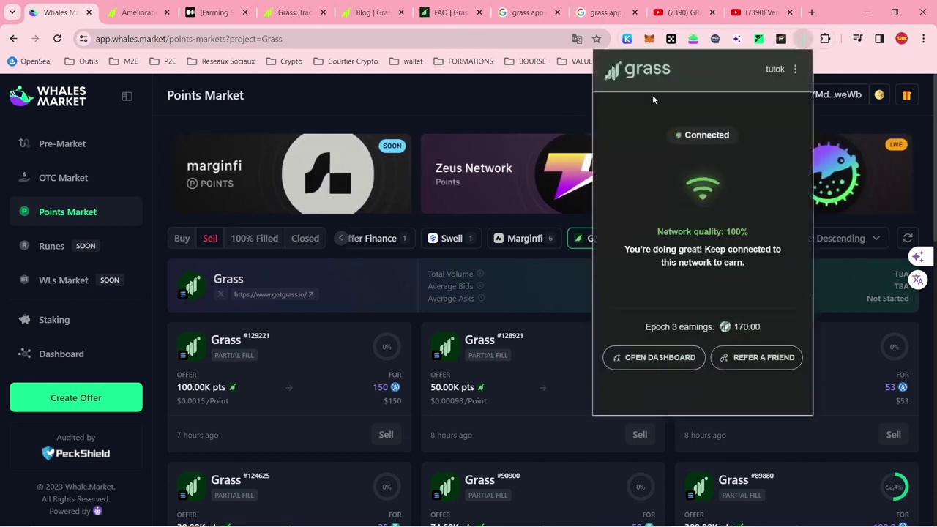
left_click_drag(735, 327, 754, 327)
left_click(758, 327)
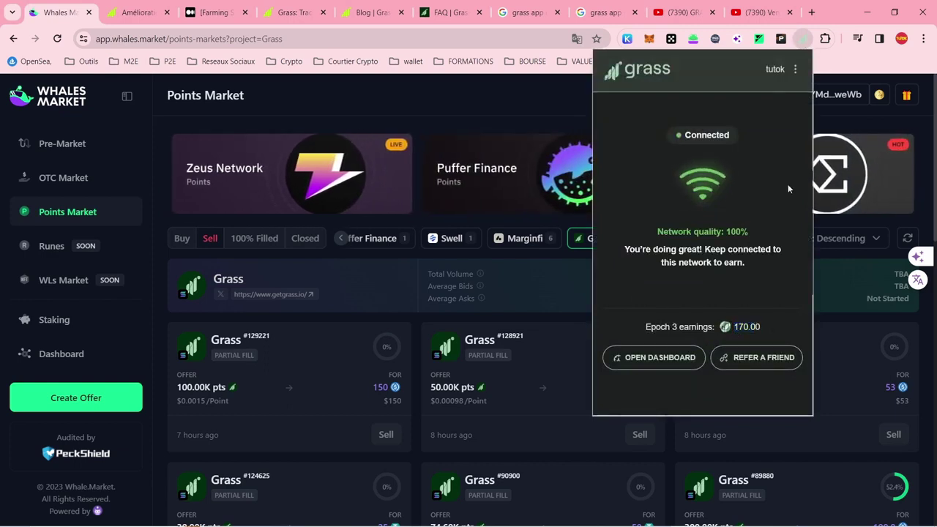
left_click(526, 292)
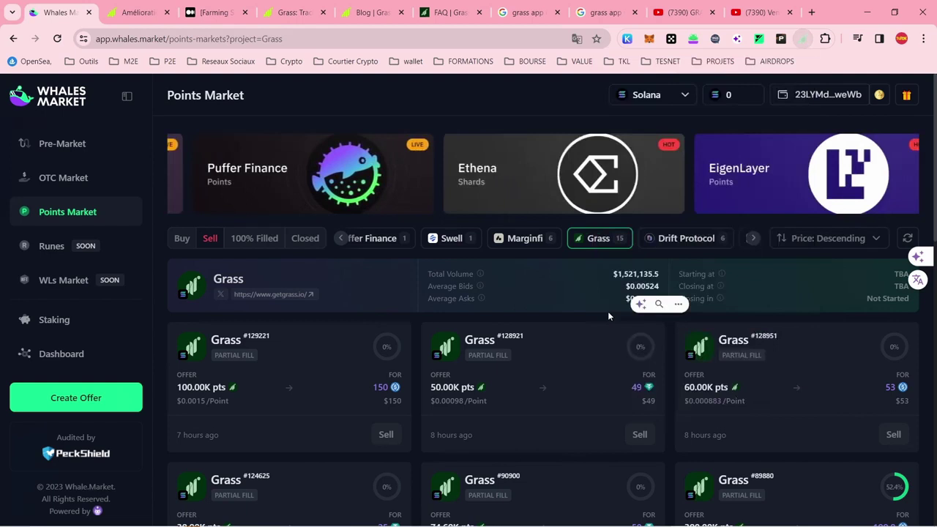
Switch to the Windows Calculator, multiply 170 points by the average bid price of 0,00524 and highlight the result.
left_click(302, 514)
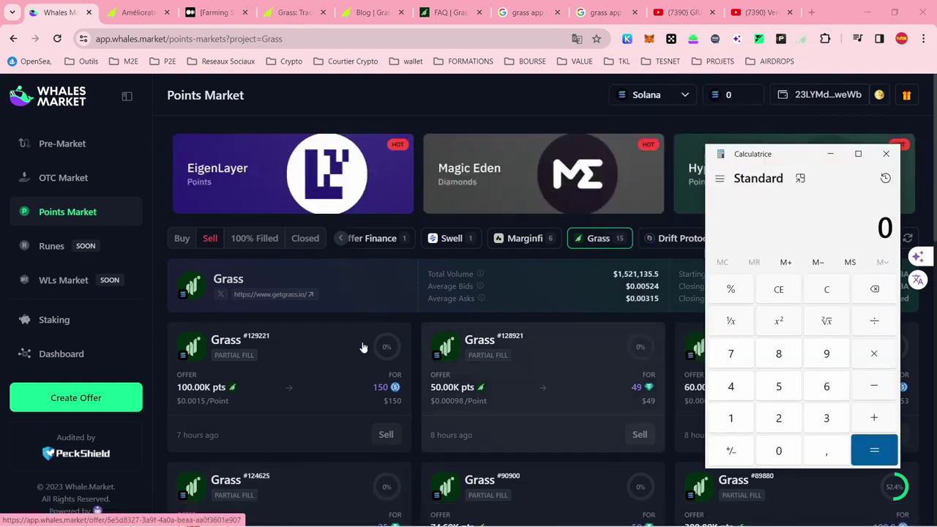
left_click(726, 418)
left_click(730, 355)
left_click(781, 453)
left_click(875, 357)
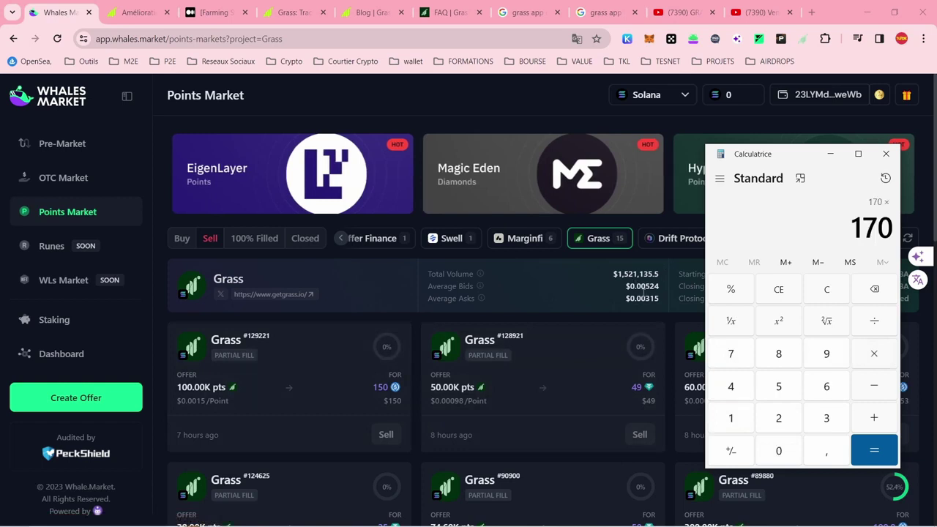
left_click(779, 451)
left_click(825, 451)
left_click(780, 452)
left_click(781, 452)
left_click(781, 392)
left_click(781, 420)
left_click(737, 394)
left_click(874, 452)
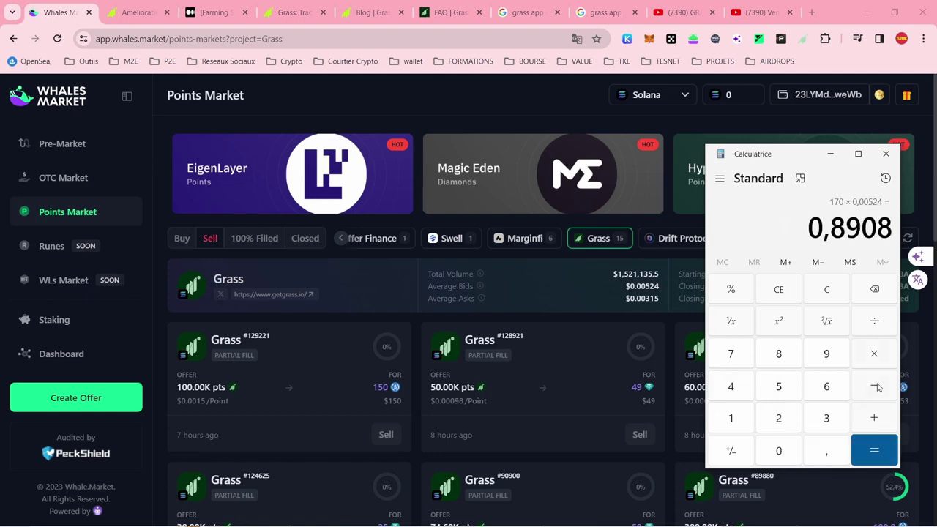
left_click_drag(816, 230, 888, 231)
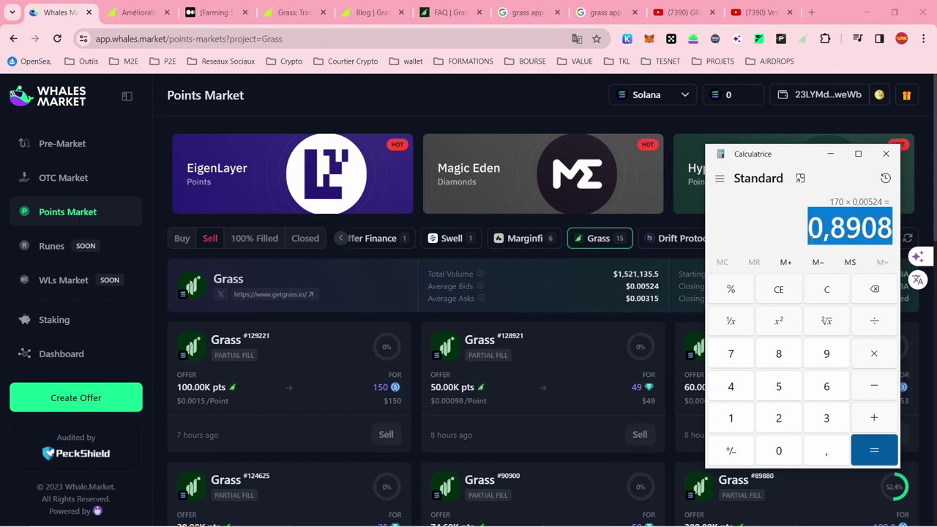
Leave the calculator, start a new Points Market offer on Whales Market and choose Selling as its type.
left_click(789, 240)
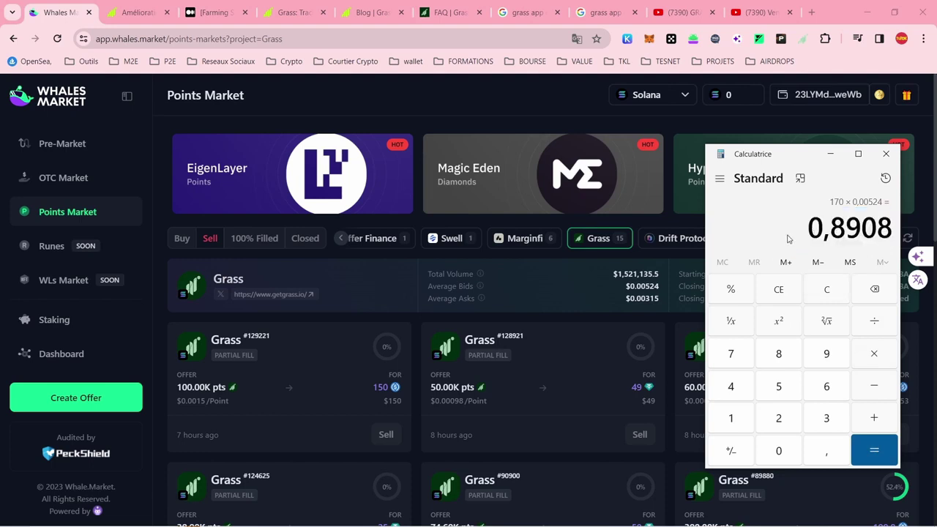
left_click(736, 117)
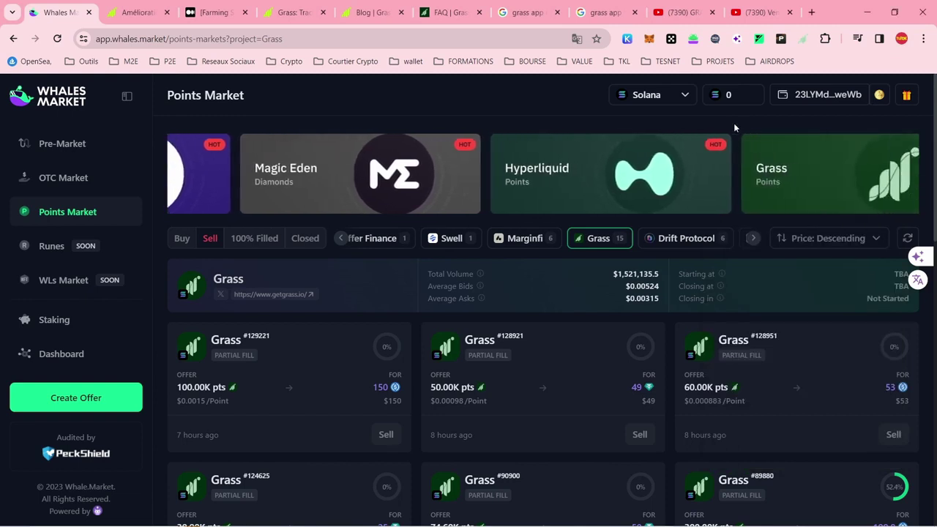
left_click(83, 401)
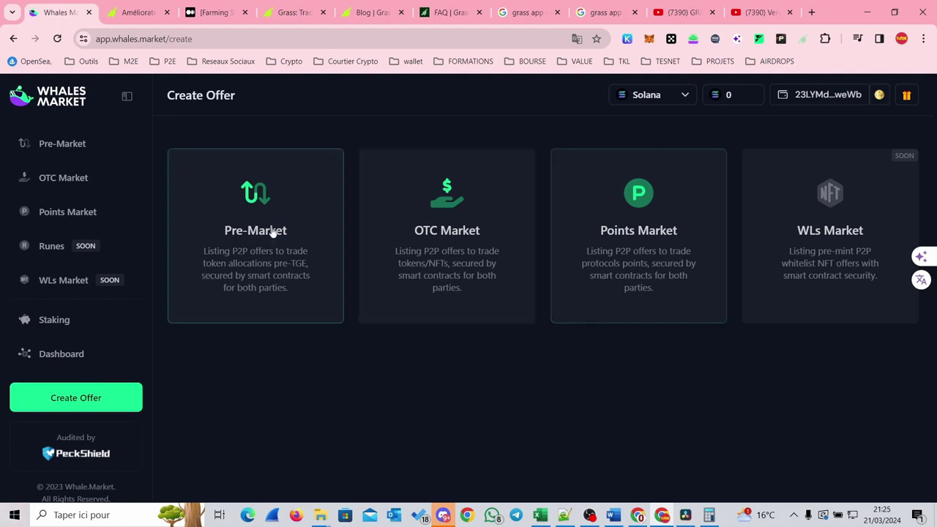
left_click(630, 256)
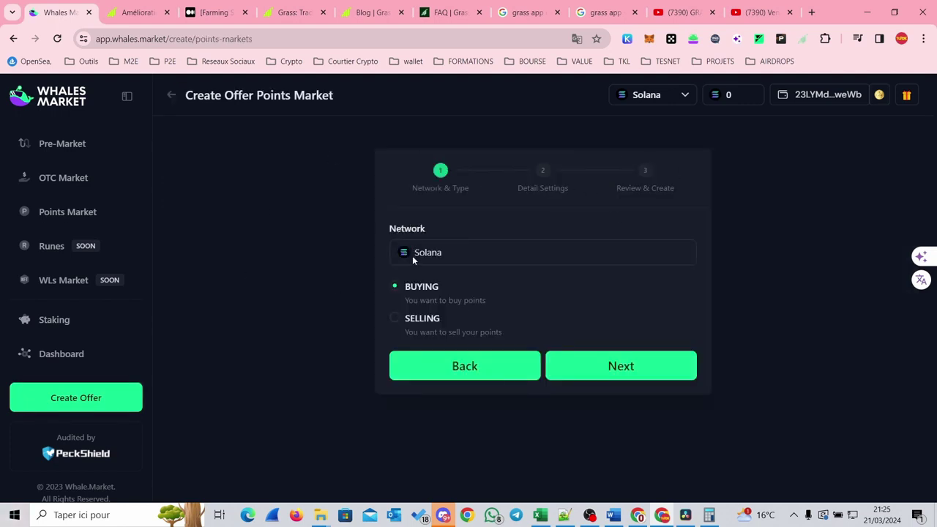
left_click(408, 321)
left_click(620, 366)
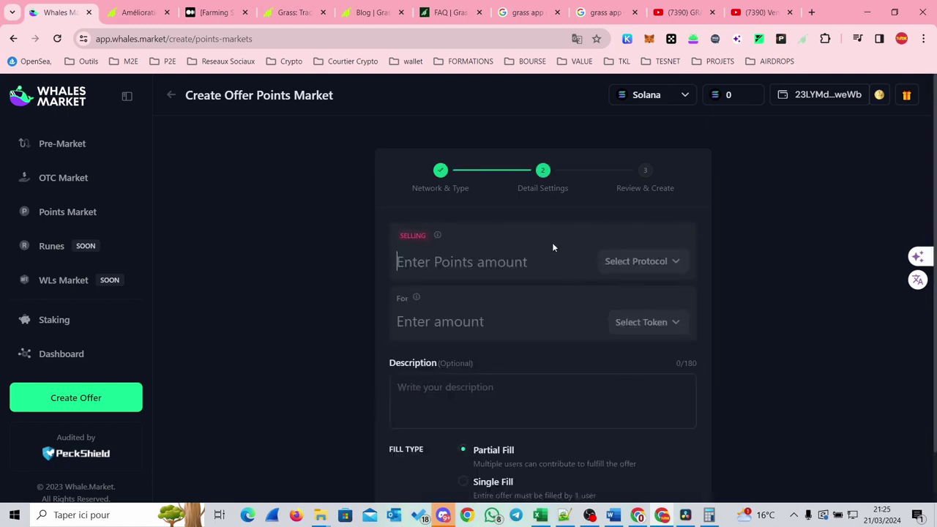
Fill in the offer details to sell 170 Grass points for 0.9 USDC.
type("170")
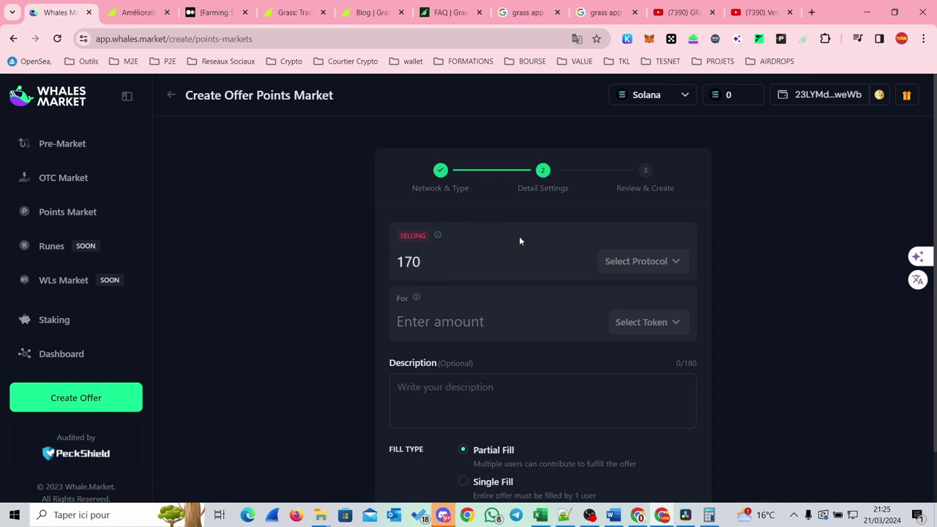
left_click(650, 261)
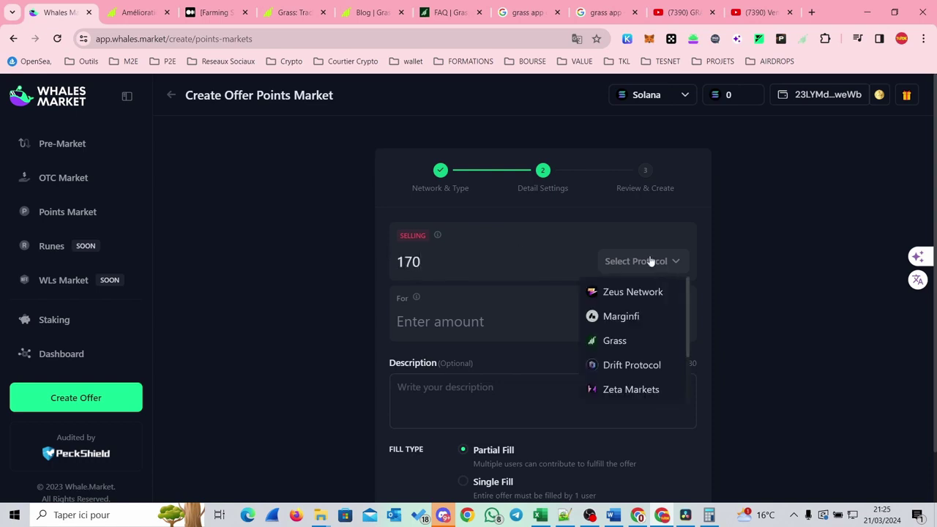
left_click(623, 342)
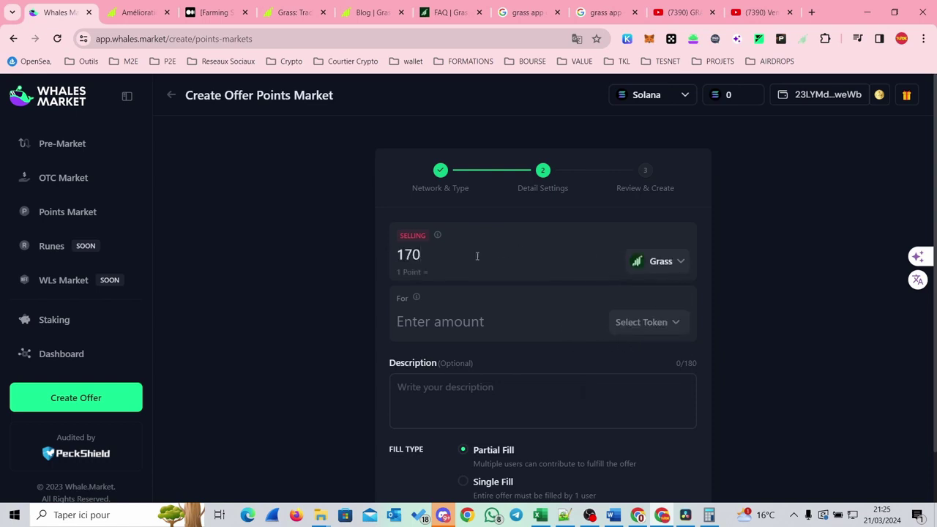
left_click(573, 306)
type("0.9")
left_click(646, 328)
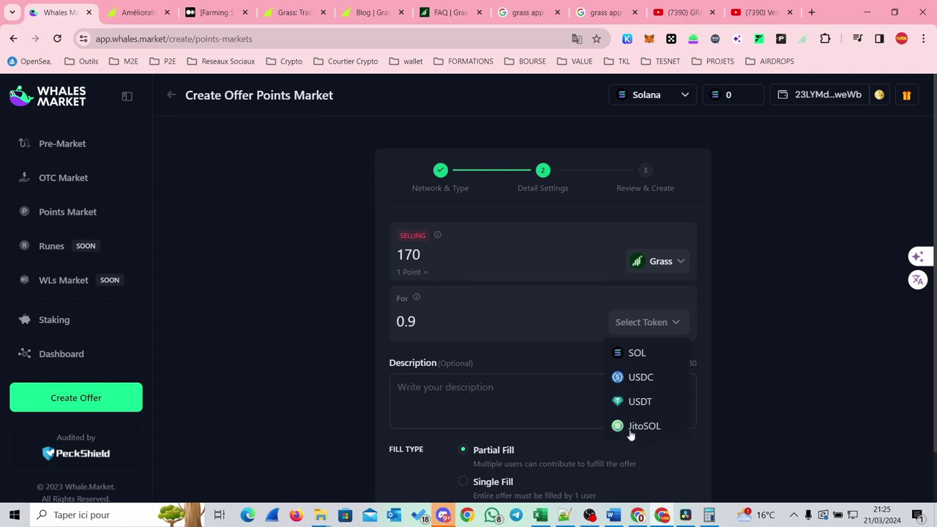
left_click(642, 376)
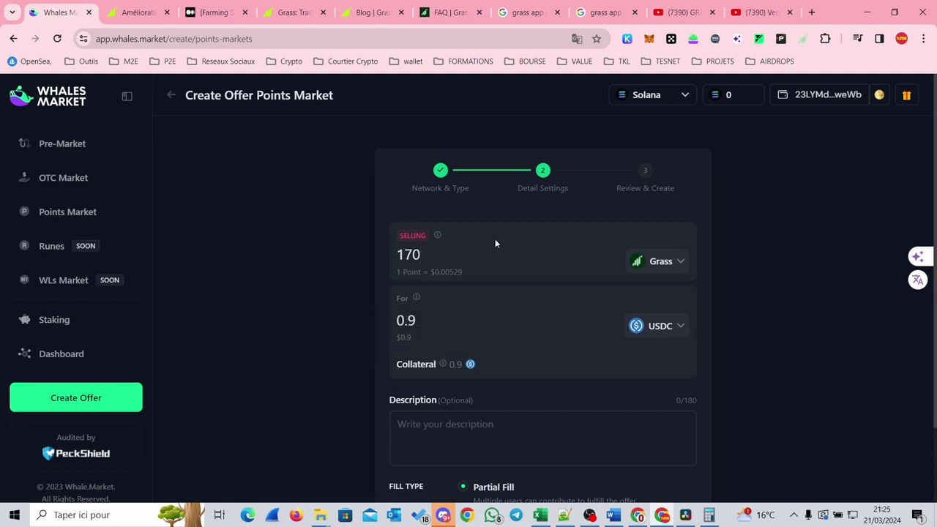
Set the asking amount for the points to 170 USDC and highlight the asking and collateral amounts.
left_click_drag(417, 320, 394, 320)
type("170")
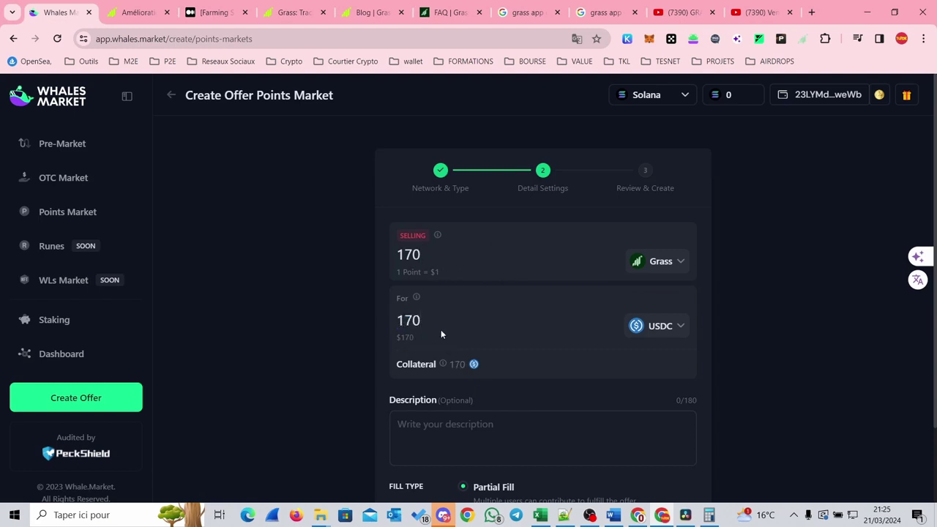
left_click_drag(398, 320, 422, 322)
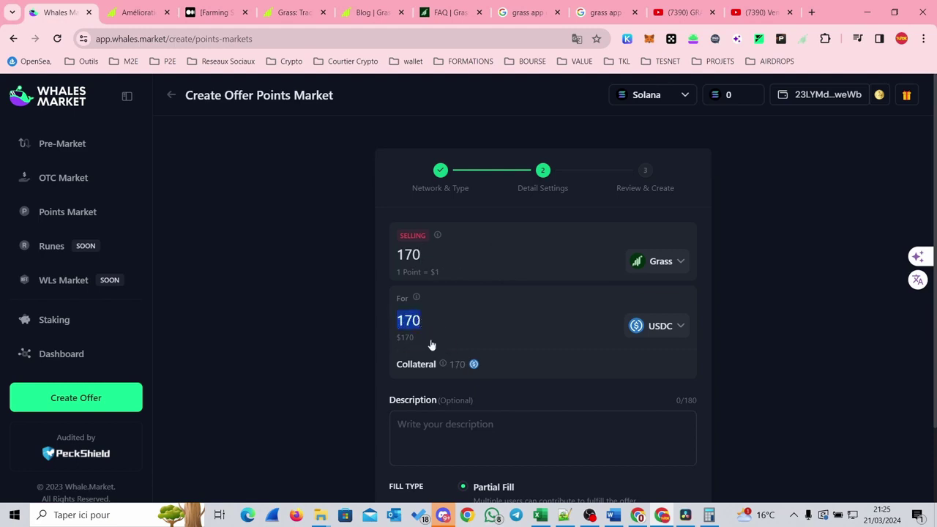
left_click(468, 316)
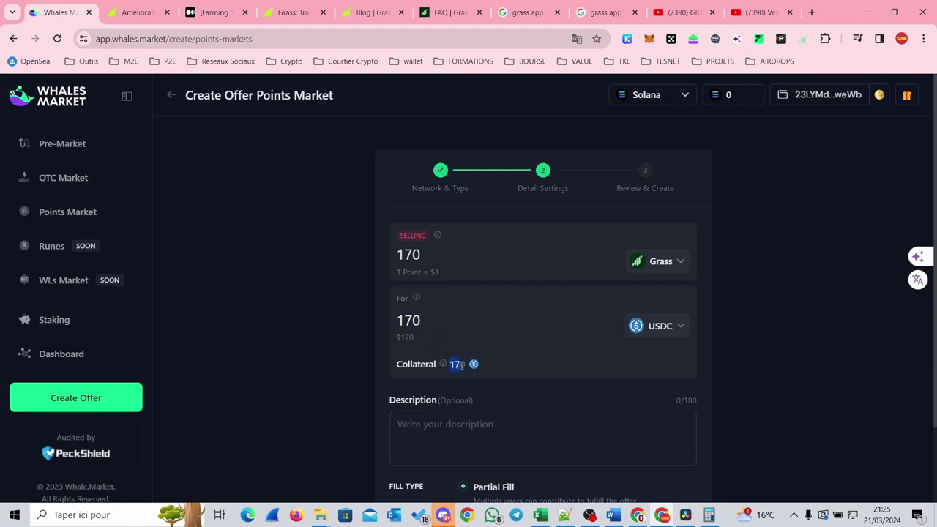
left_click_drag(465, 365, 462, 377)
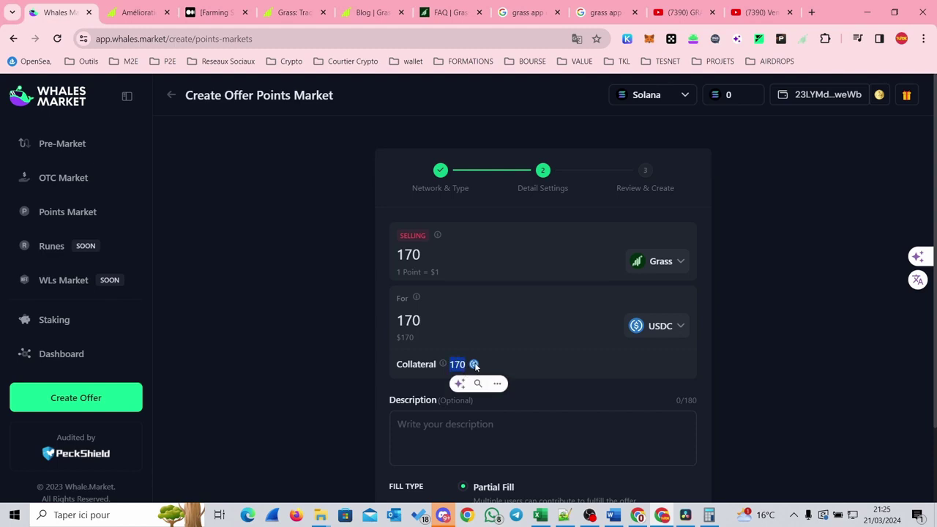
left_click(532, 365)
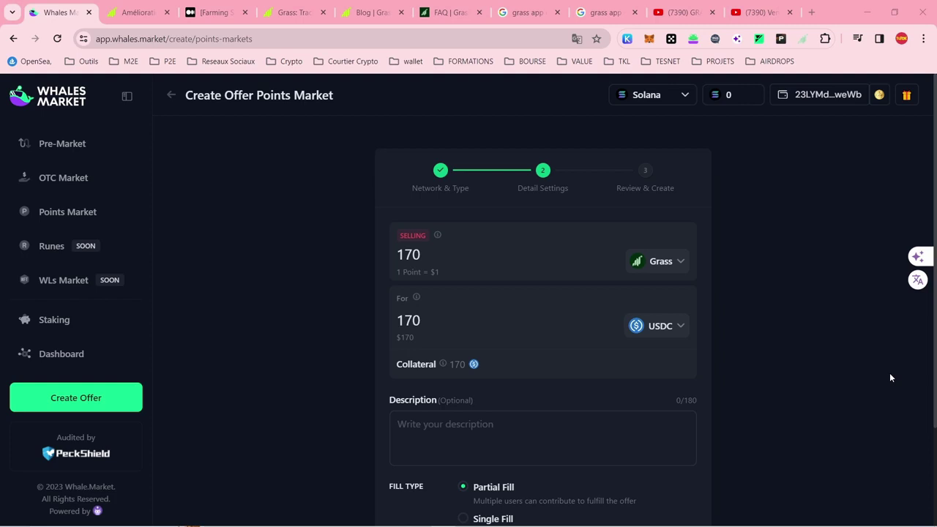
Continue to the offer review and examine the warning about receiving collateral and the USDC amount asked.
scroll(584, 375, "down", 2)
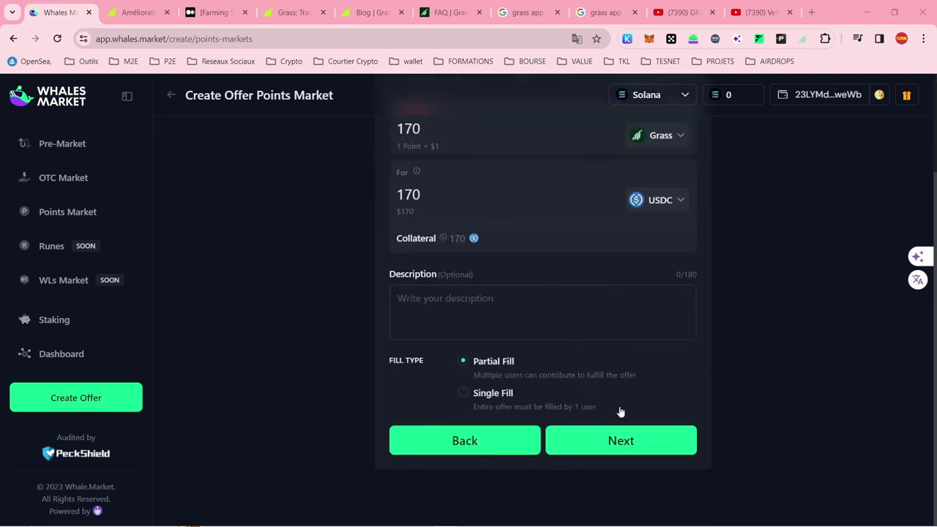
left_click(620, 442)
left_click_drag(415, 196, 612, 206)
left_click(645, 208)
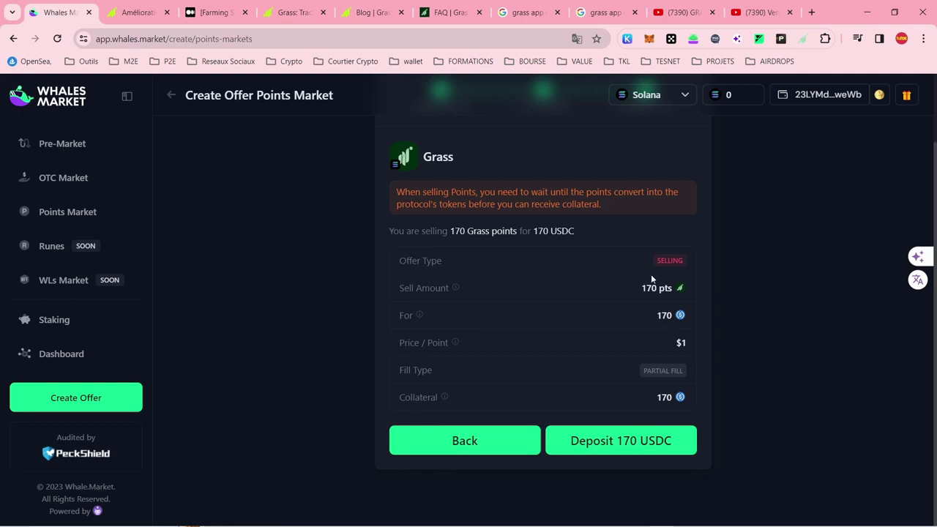
double_click(663, 316)
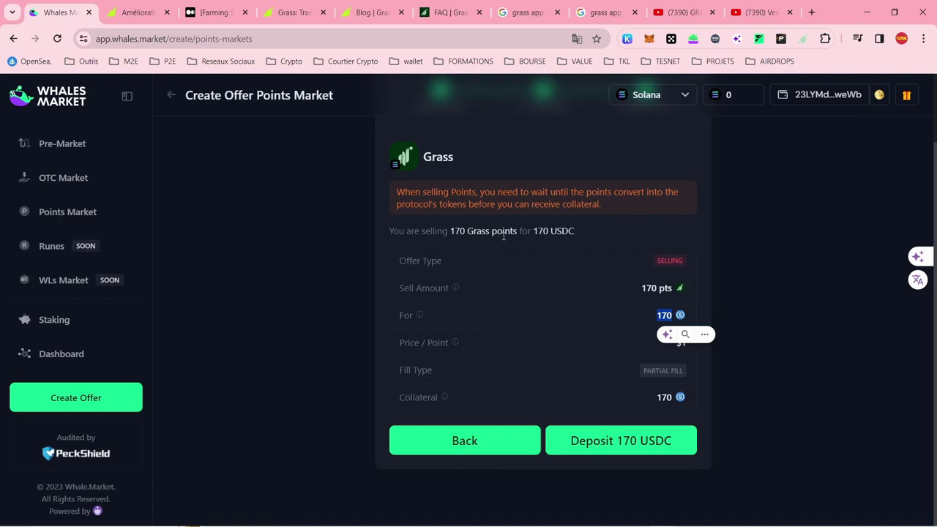
left_click(798, 387)
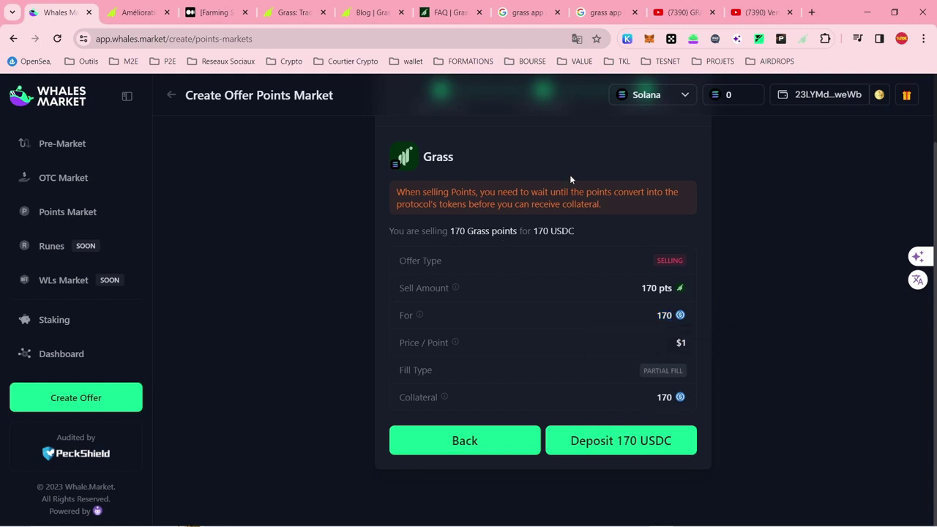
left_click_drag(393, 190, 638, 239)
left_click(745, 335)
left_click_drag(396, 193, 599, 205)
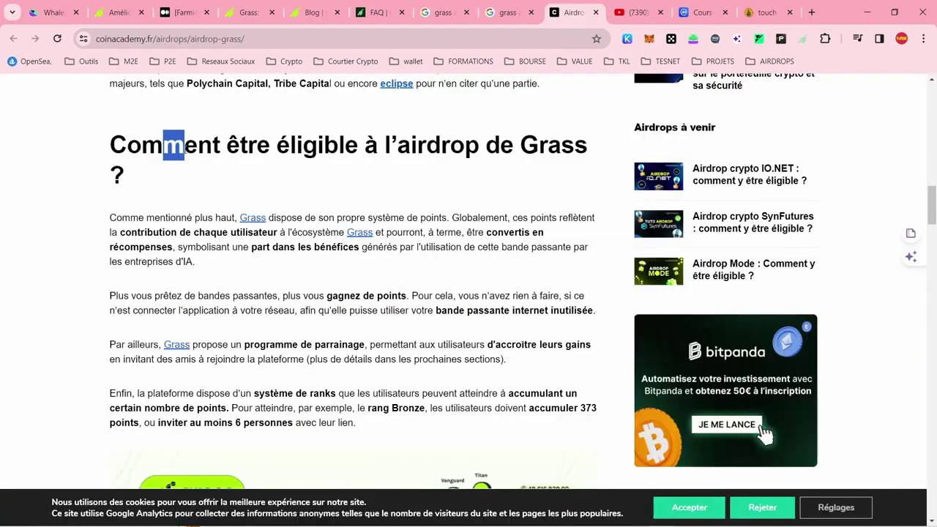
Read in the Coin Academy article's airdrop eligibility section how Grass points reflect each user's contribution and convert into rewards.
left_click_drag(145, 146, 502, 151)
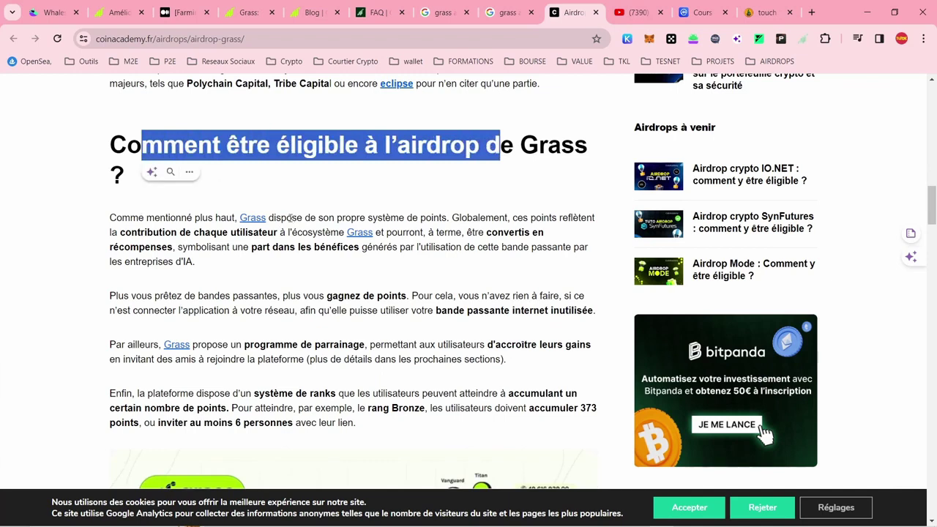
left_click_drag(282, 218, 536, 217)
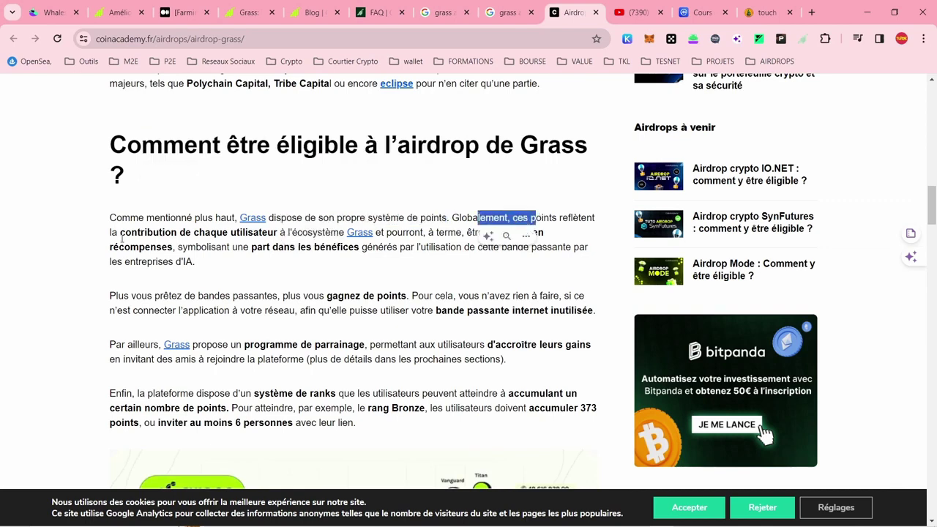
left_click_drag(119, 233, 247, 233)
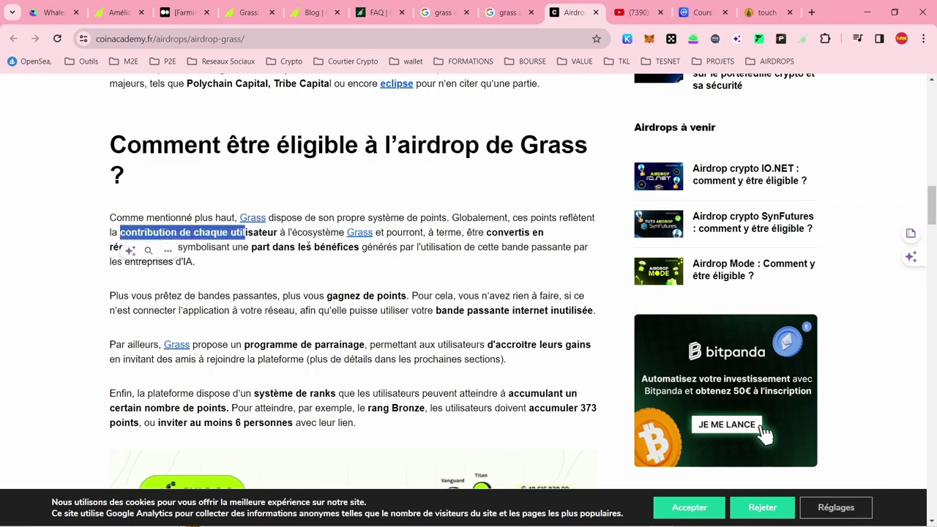
left_click_drag(313, 233, 293, 233)
left_click(431, 251)
left_click_drag(402, 233, 434, 233)
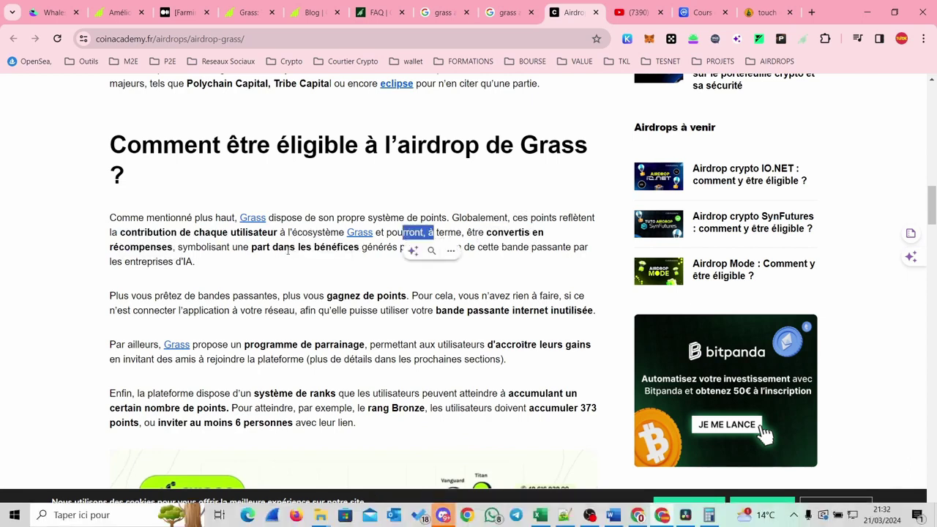
left_click_drag(124, 247, 156, 248)
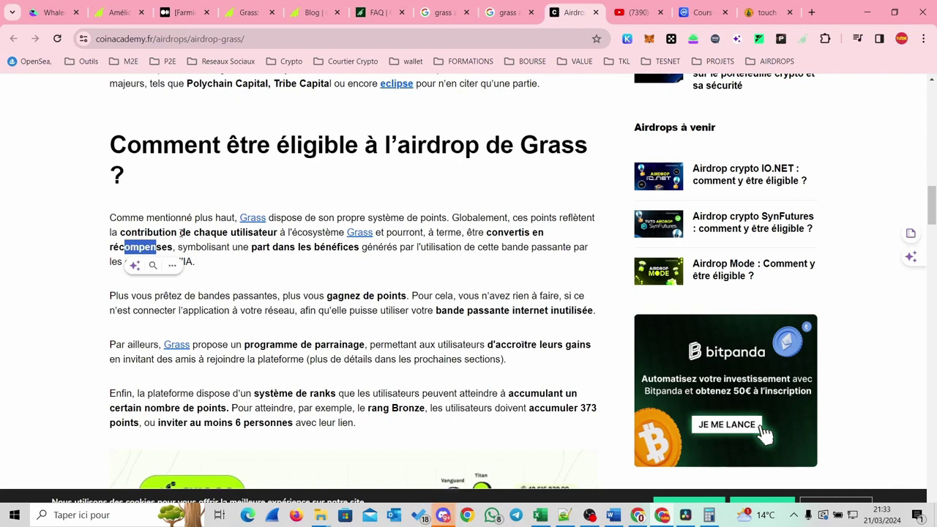
left_click(180, 232)
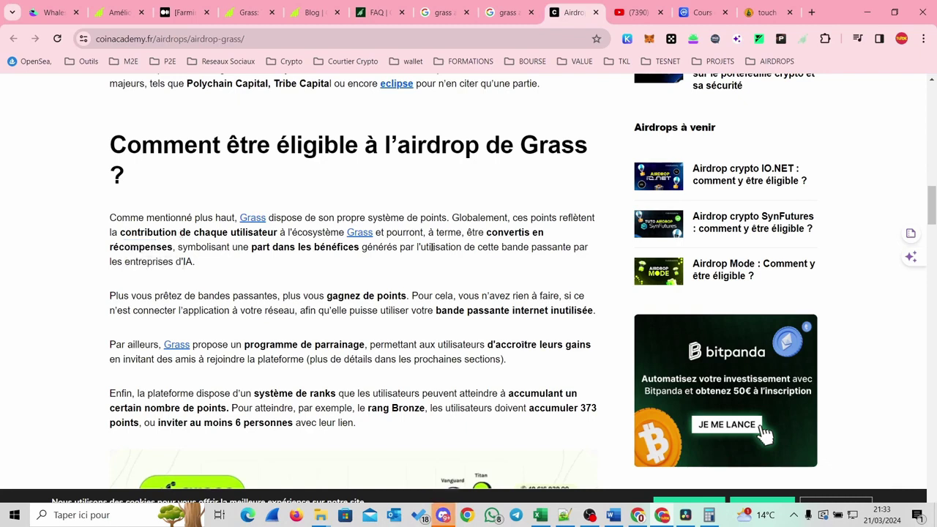
Read the rest of the eligibility paragraph, covering the share of profits from AI companies' use of the bandwidth.
left_click_drag(188, 249, 327, 249)
left_click_drag(400, 247, 515, 246)
left_click_drag(123, 261, 176, 261)
left_click(184, 264)
scroll(327, 350, "down", 20)
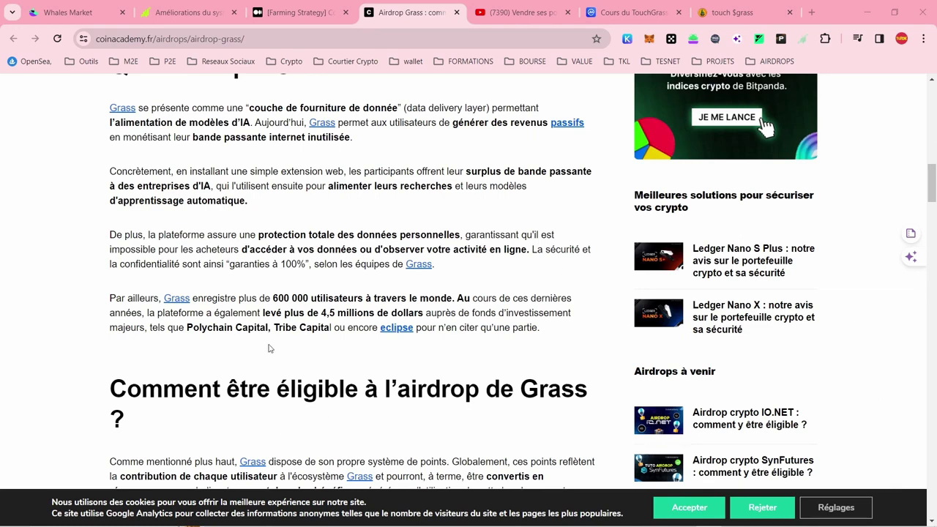
Highlight the article's figures on Grass's worldwide users and the funding raised from investors.
left_click_drag(253, 298, 448, 299)
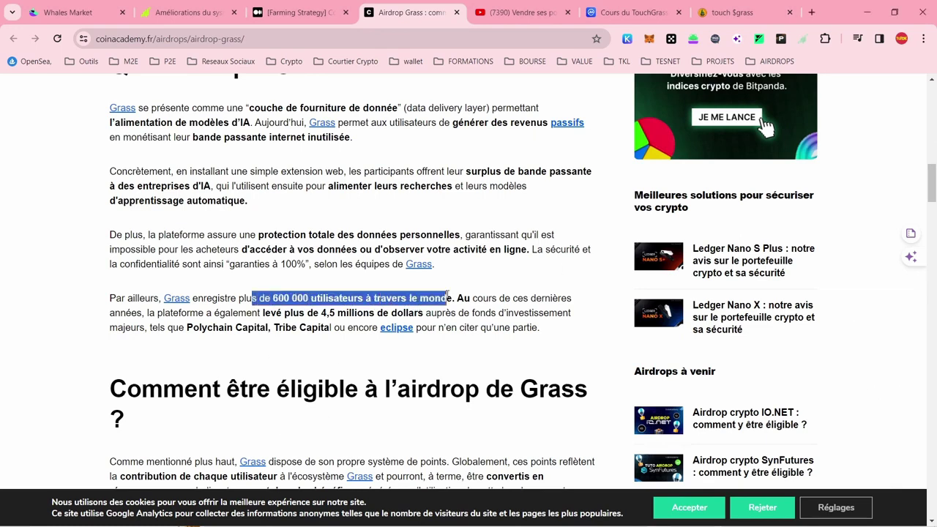
left_click(513, 310)
left_click_drag(206, 312, 520, 313)
left_click(549, 343)
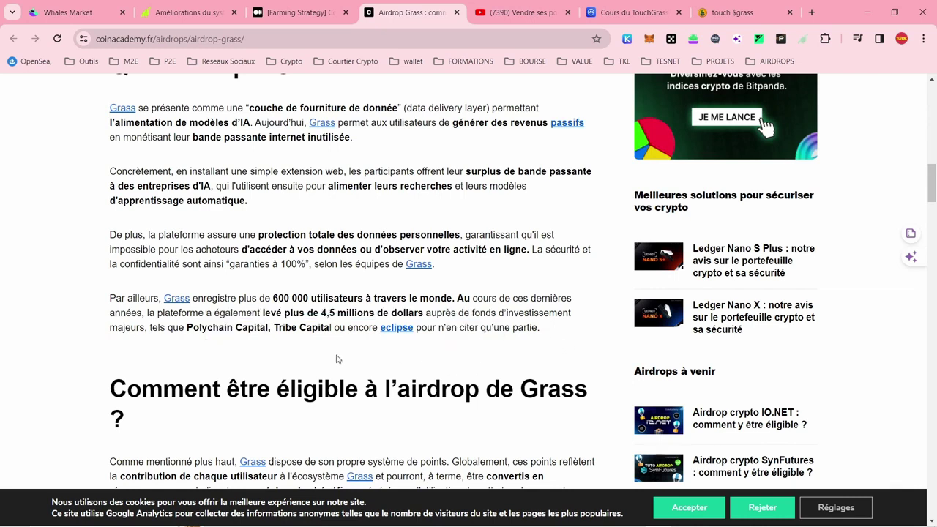
Highlight the passage in the "Qu'est-ce que Grass ?" section about earning passive income from unused internet bandwidth.
scroll(337, 359, "up", 2)
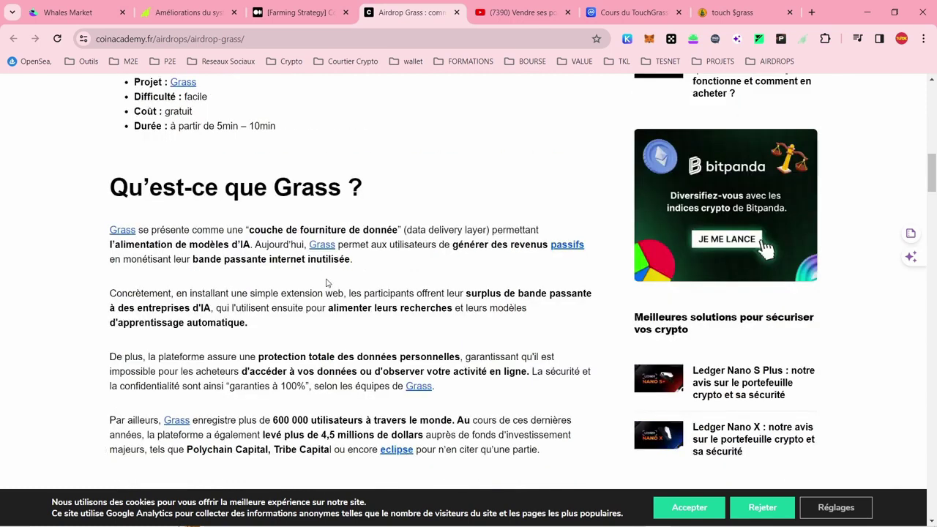
left_click_drag(438, 245, 533, 244)
left_click_drag(131, 260, 280, 260)
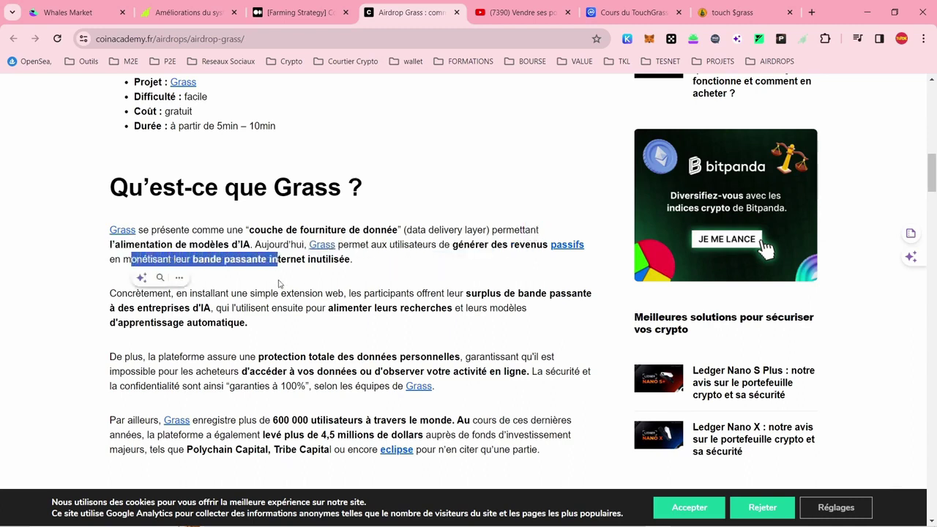
left_click(387, 266)
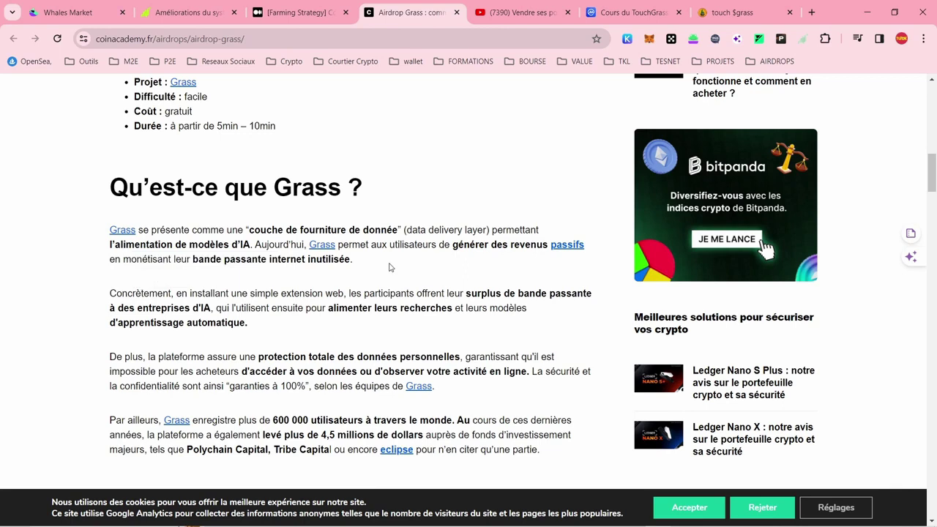